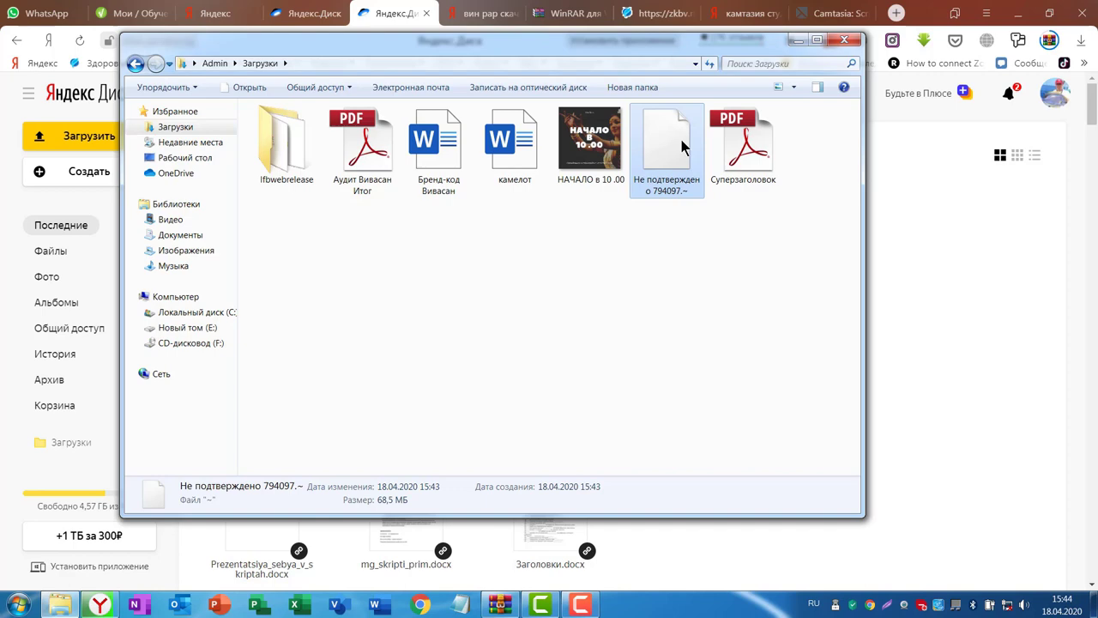
Check the installed WinRAR version and license in its About information, then close WinRAR
drag(664, 47, 669, 66)
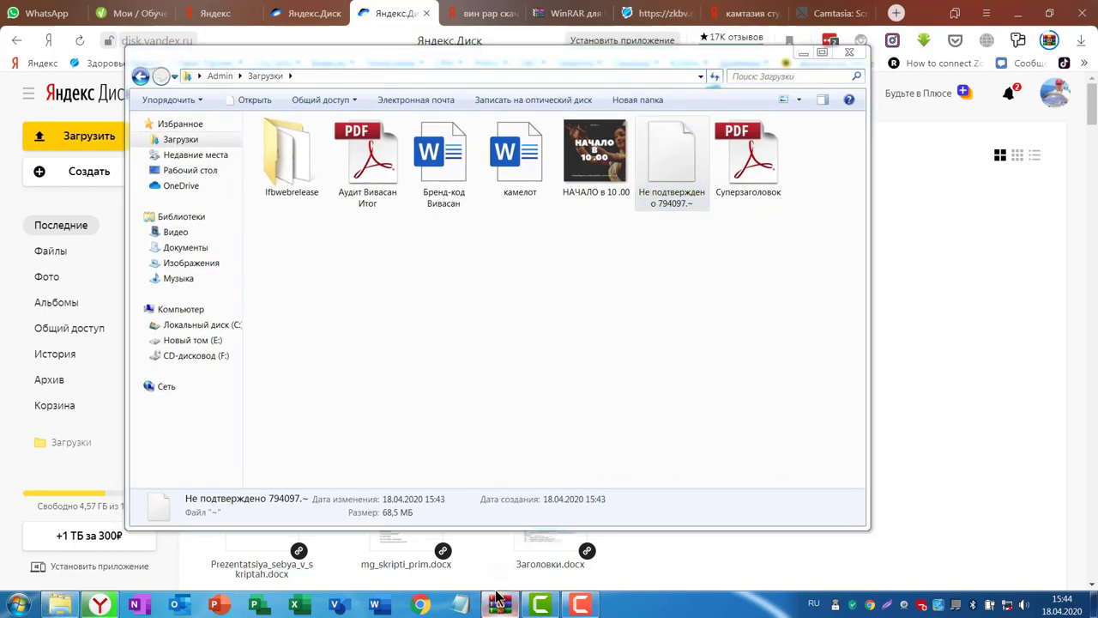
drag(705, 156, 709, 133)
click(532, 147)
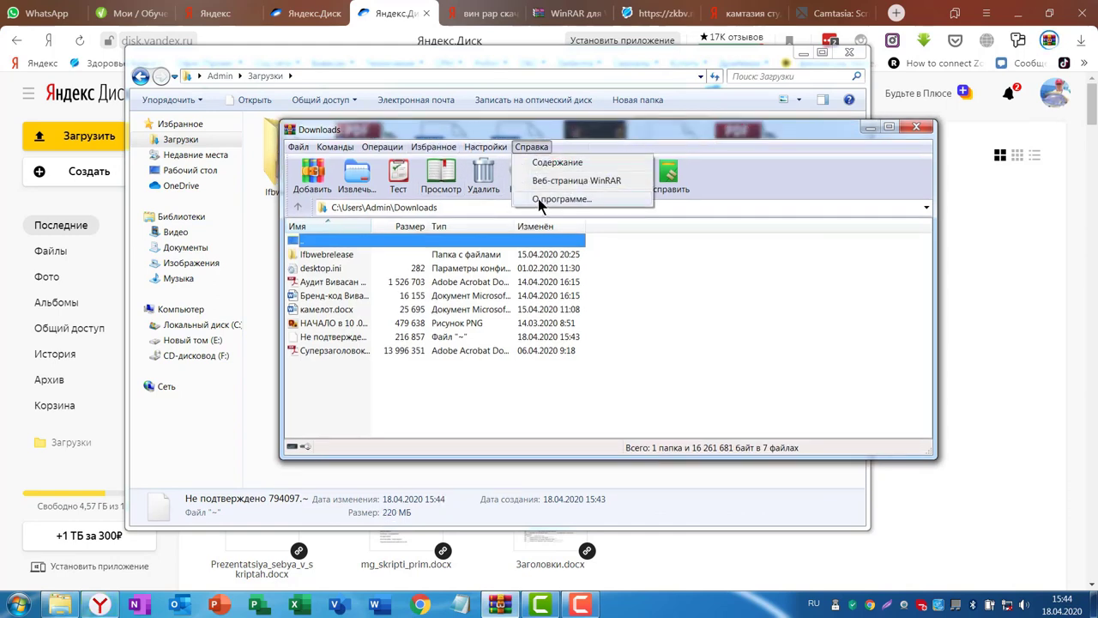
click(539, 199)
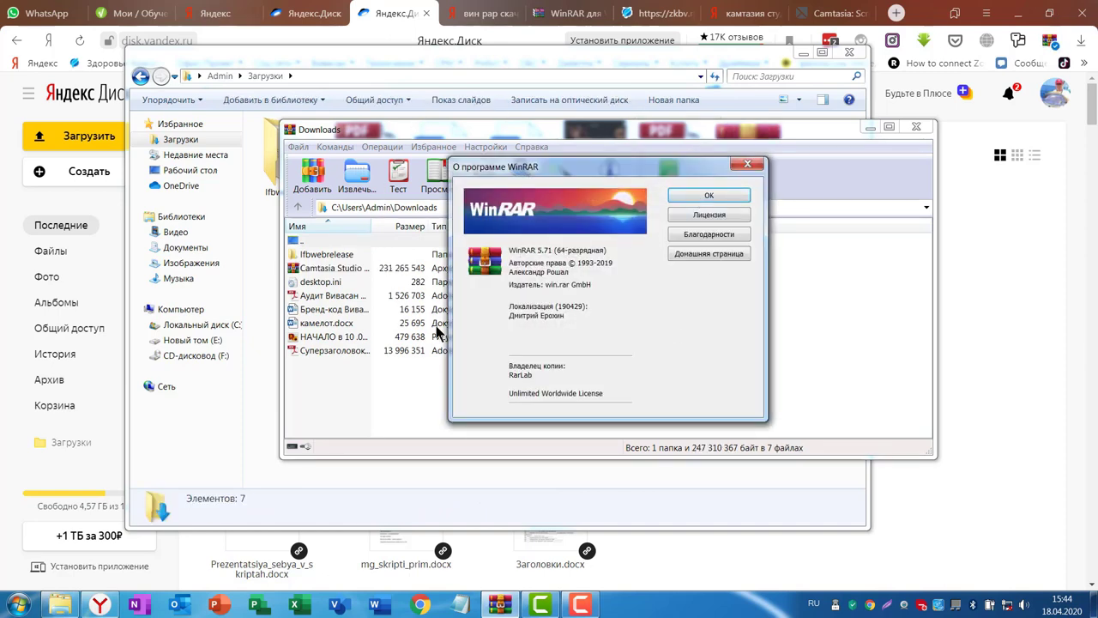
click(705, 198)
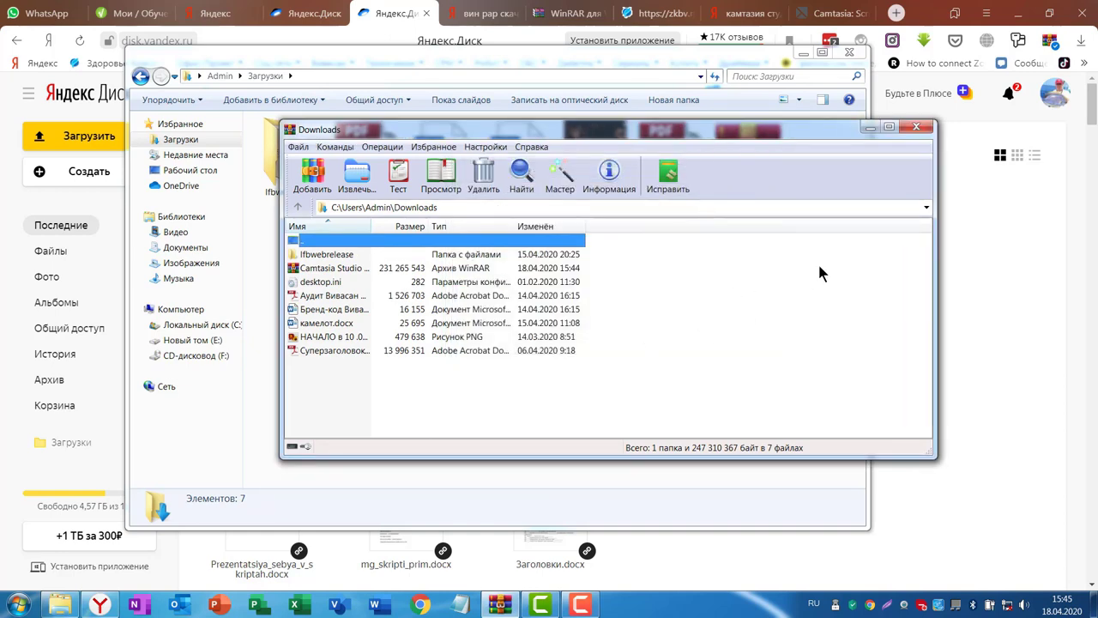
click(916, 127)
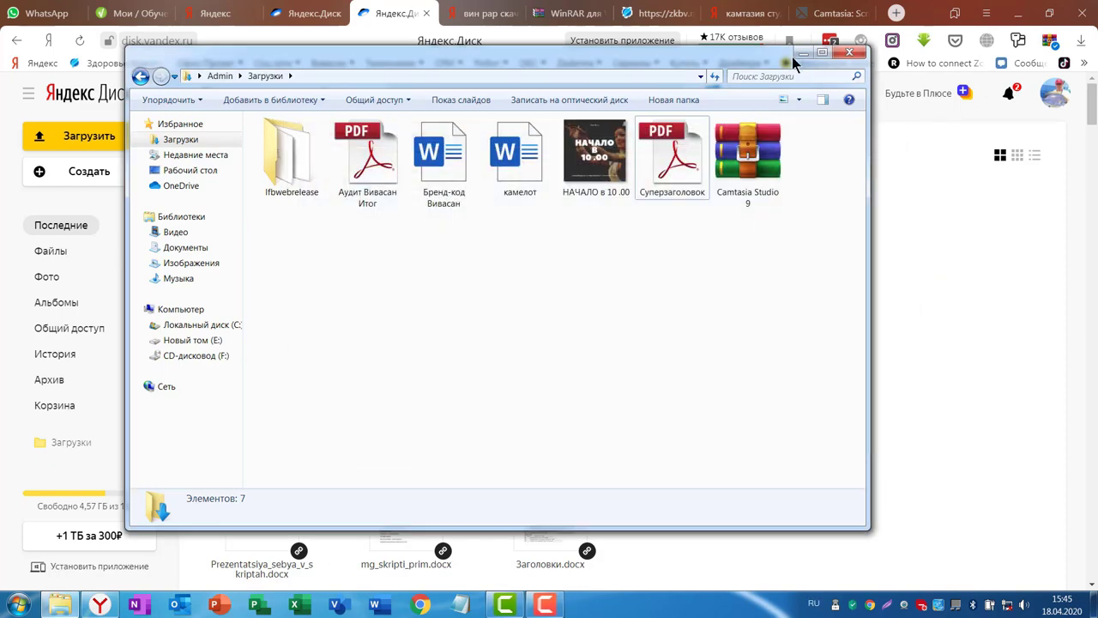
Switch to Yandex Browser and review the WinRAR search results and the WinRAR for Windows 7 download page
click(801, 54)
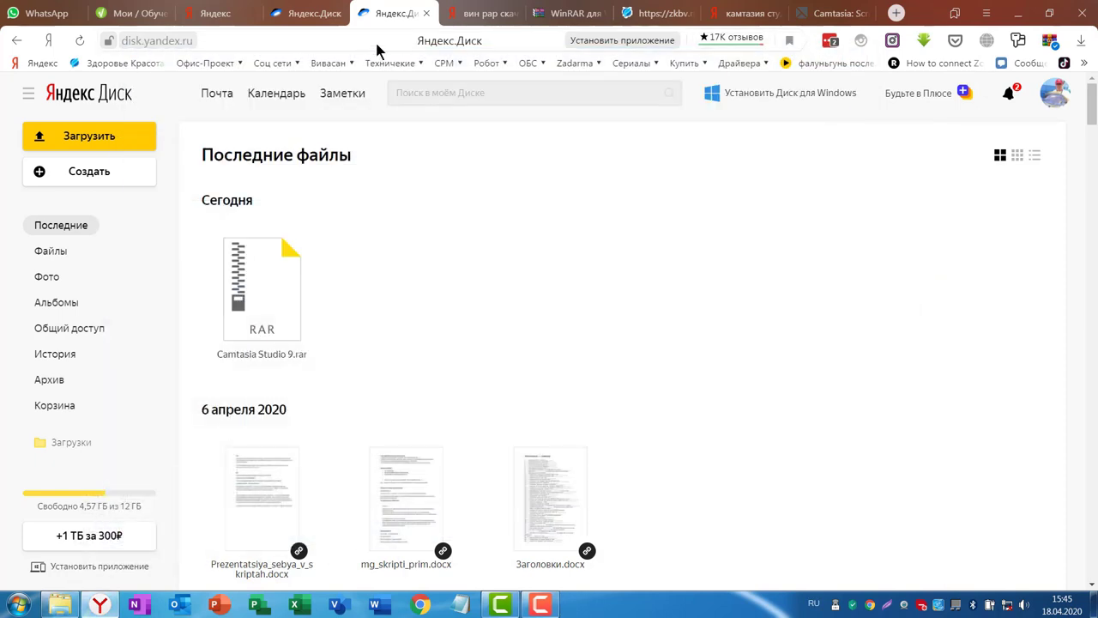
click(736, 15)
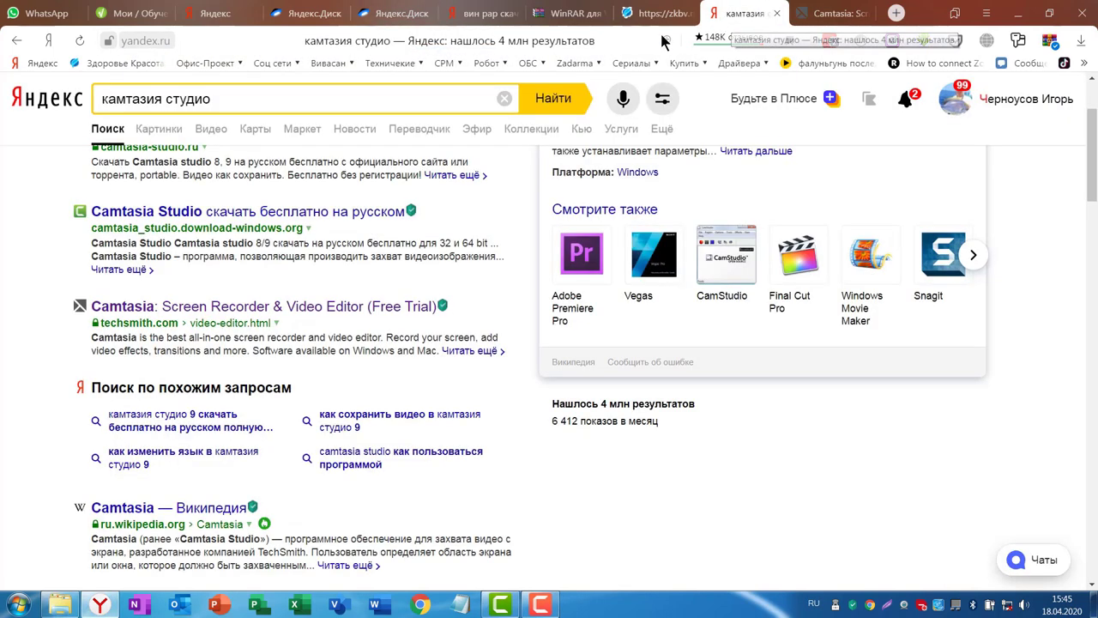
click(480, 13)
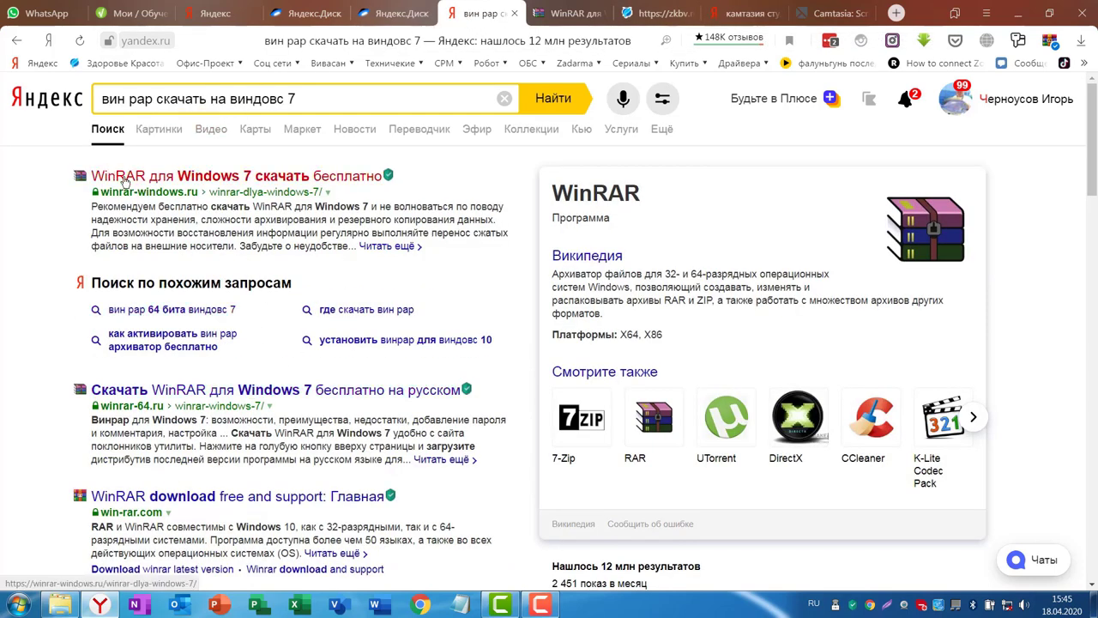
click(571, 13)
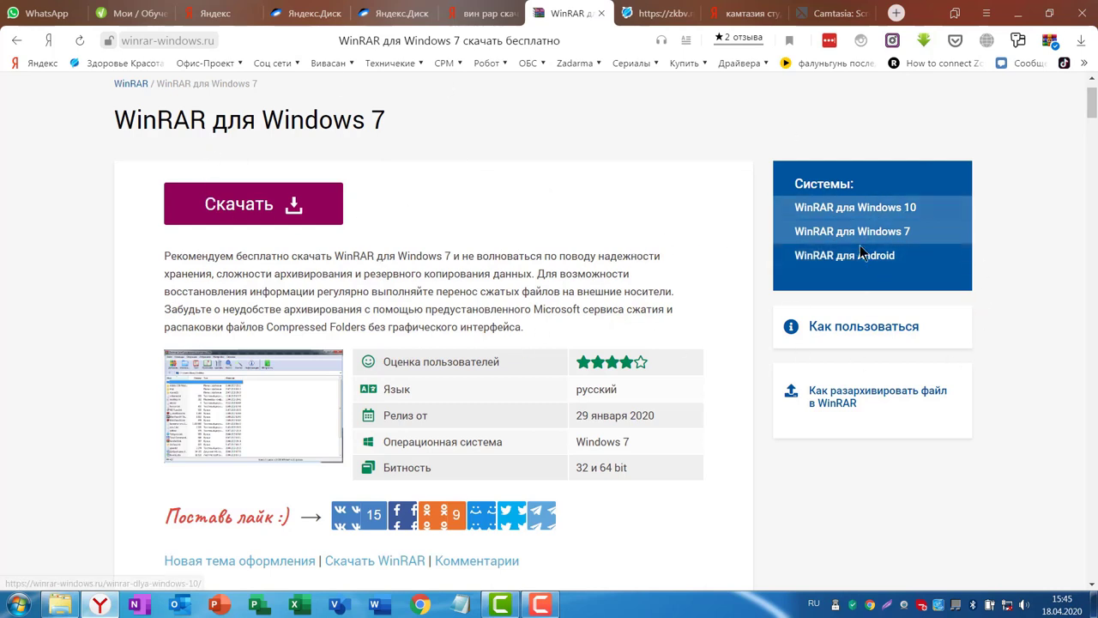
scroll(610, 326, down, 2)
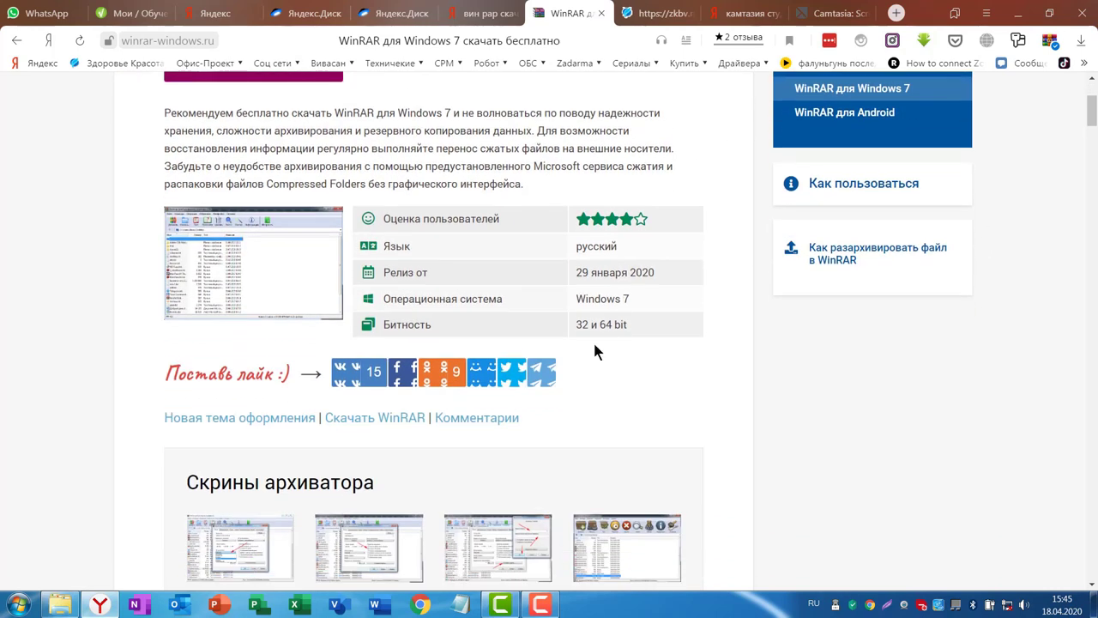
scroll(639, 360, up, 2)
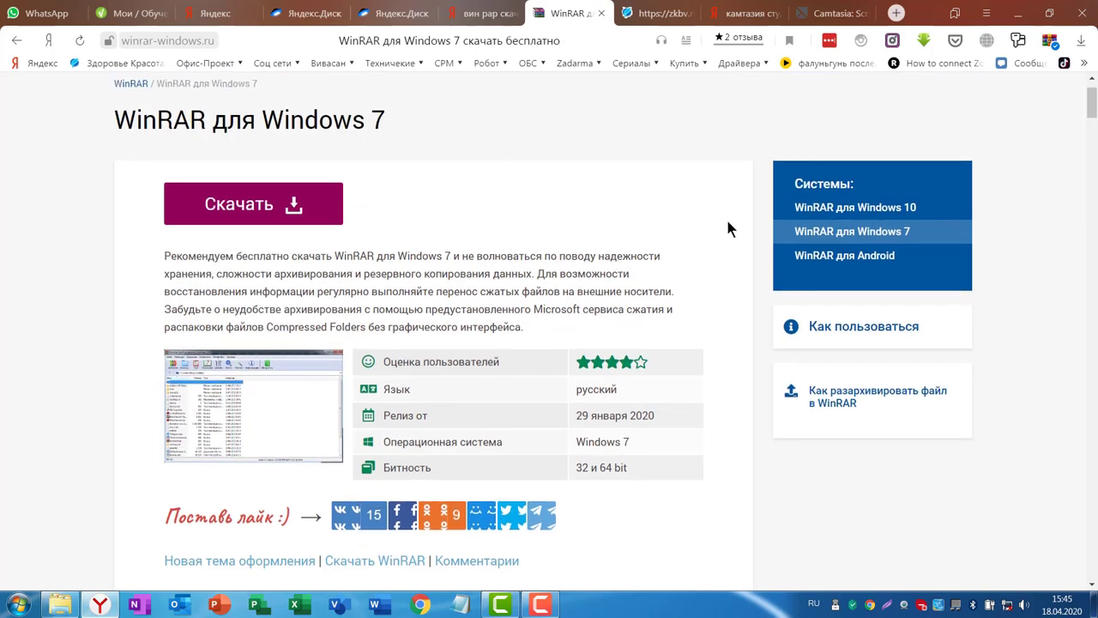
Return to the Downloads folder in Windows Explorer and extract the Camtasia Studio 9 archive into its own Camtasia Studio 9 folder
click(59, 605)
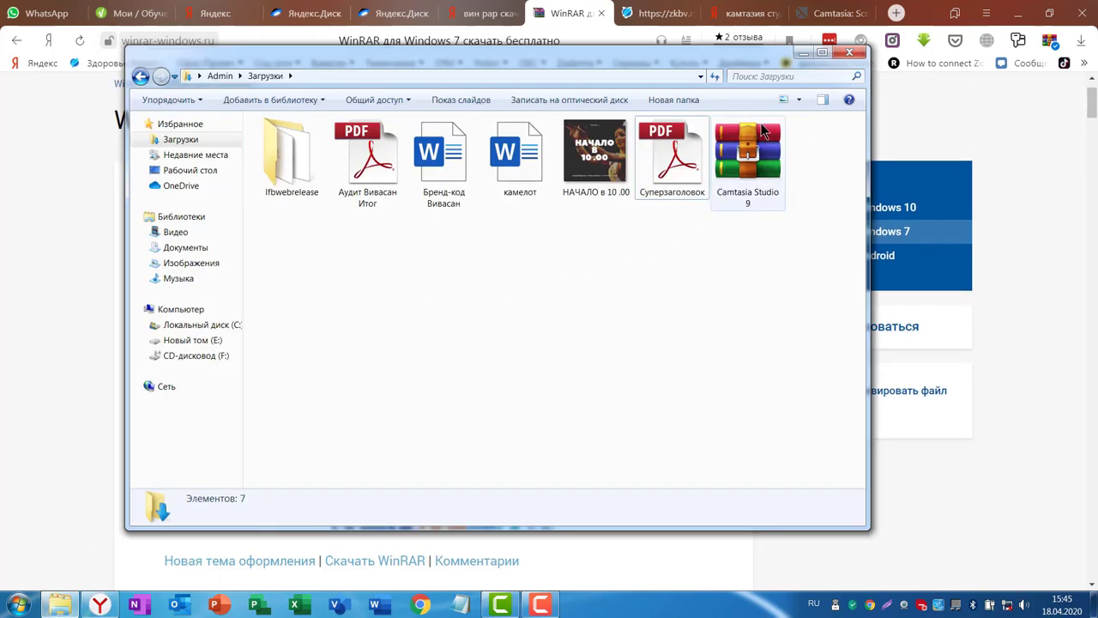
click(752, 153)
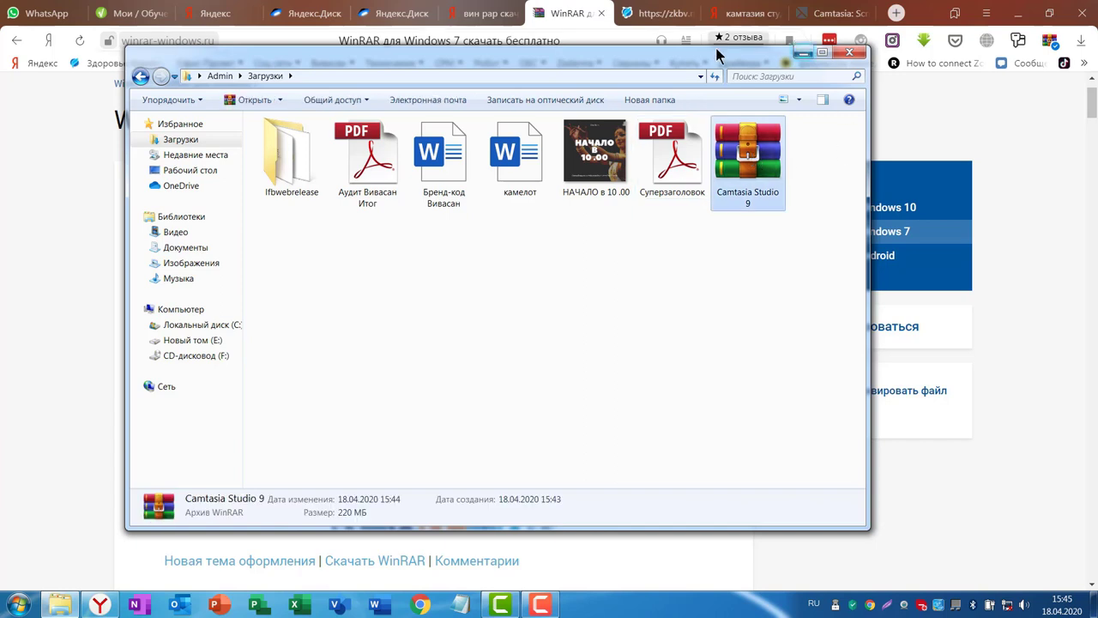
drag(701, 60, 665, 69)
drag(828, 243, 966, 250)
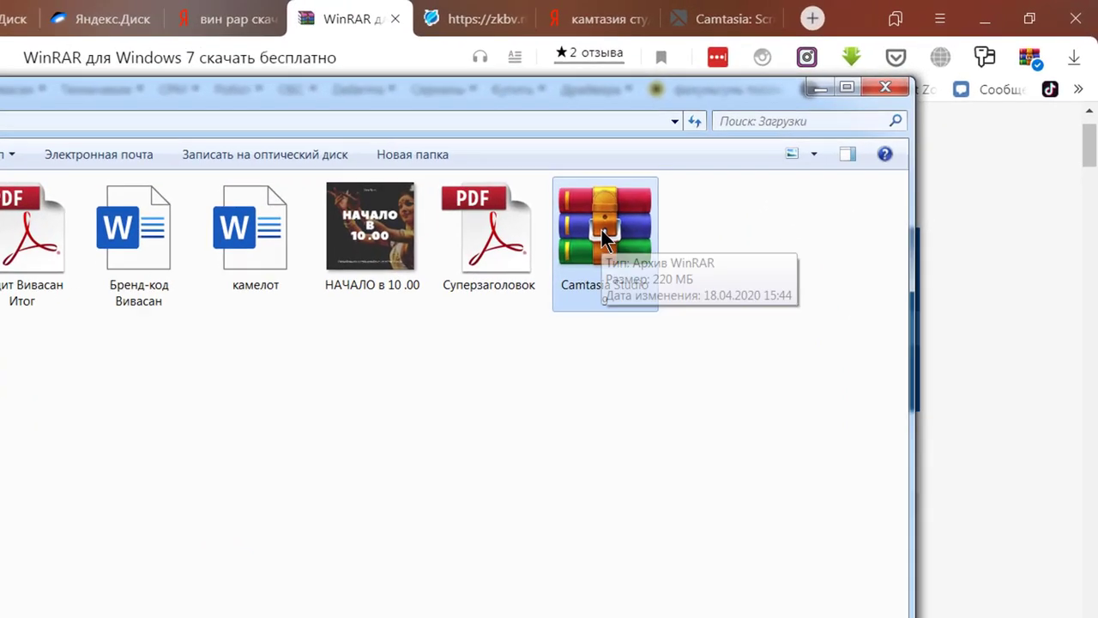
right_click(748, 160)
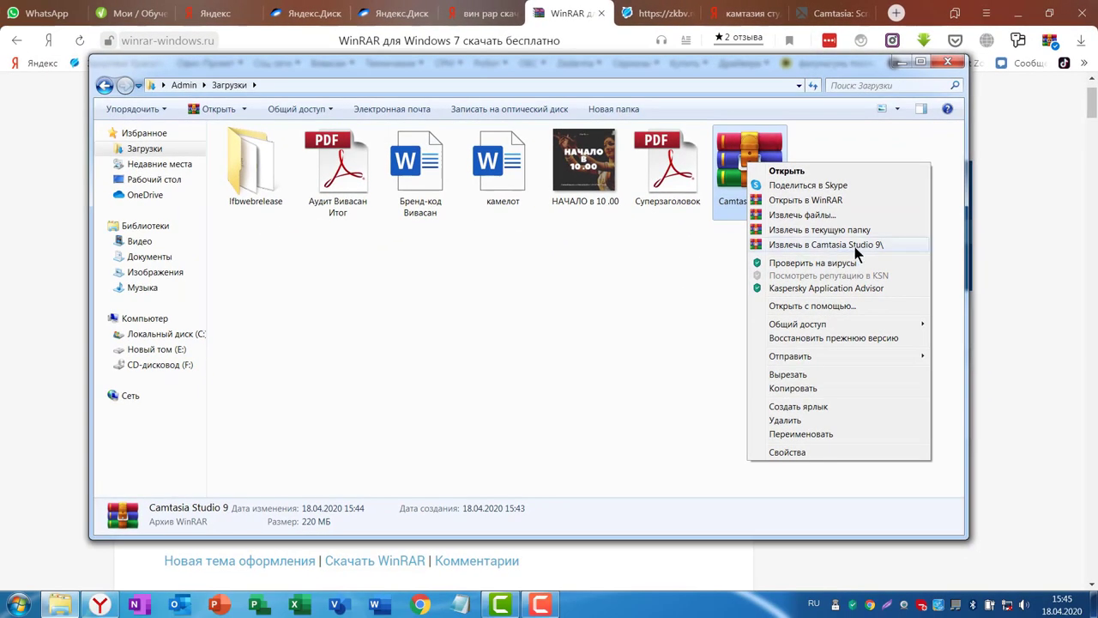
click(843, 245)
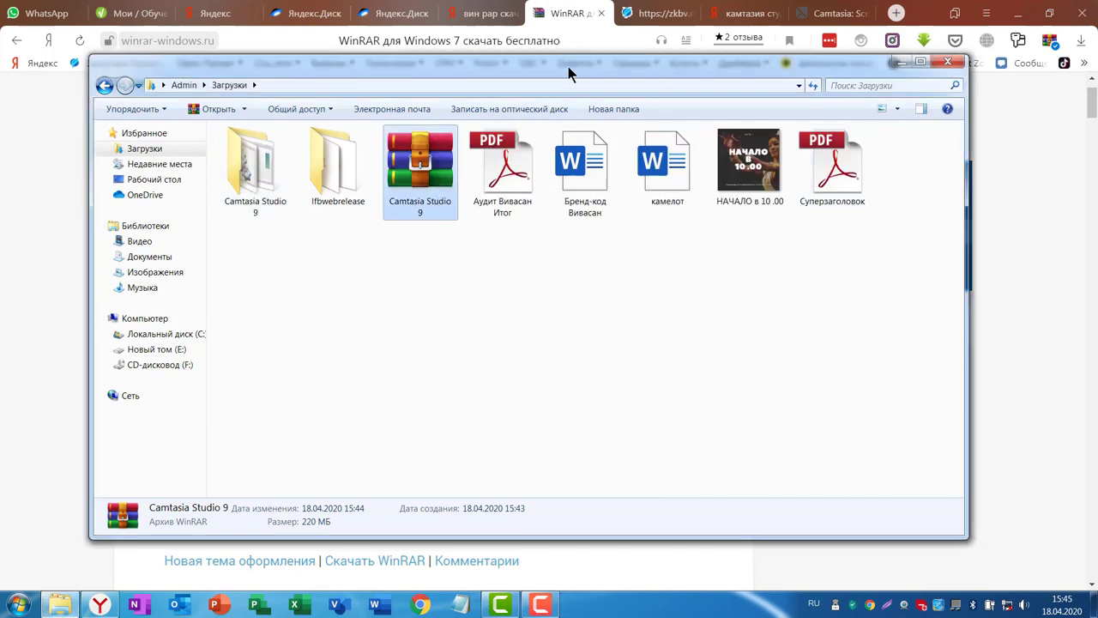
Move the Camtasia Studio 9 archive in Downloads to the recycle bin, keeping the extracted folder
drag(572, 72, 619, 72)
click(302, 176)
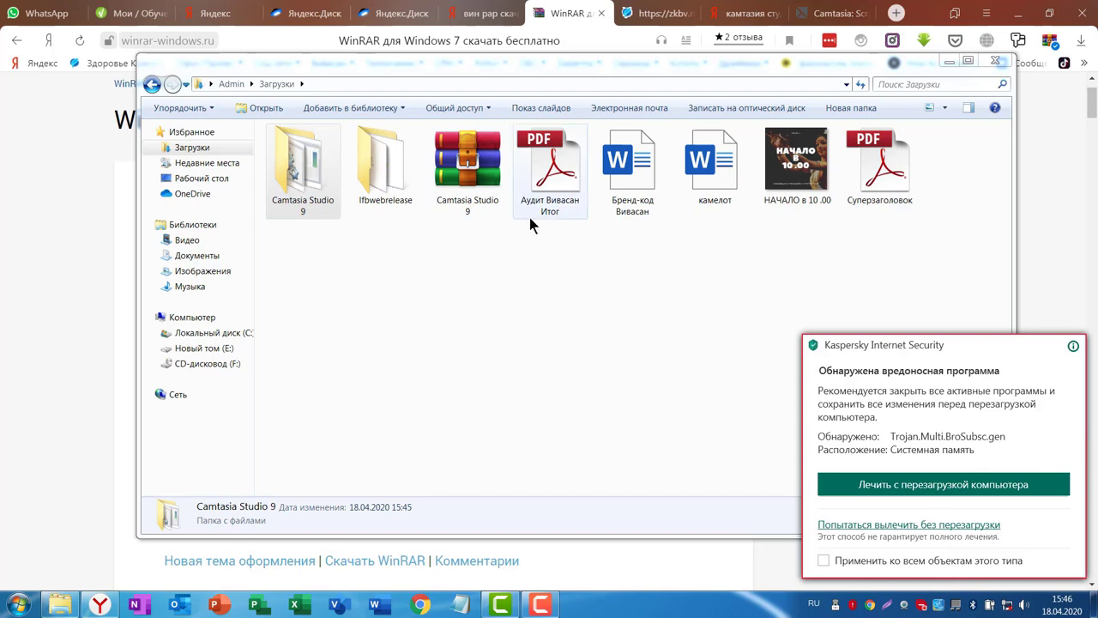
right_click(476, 166)
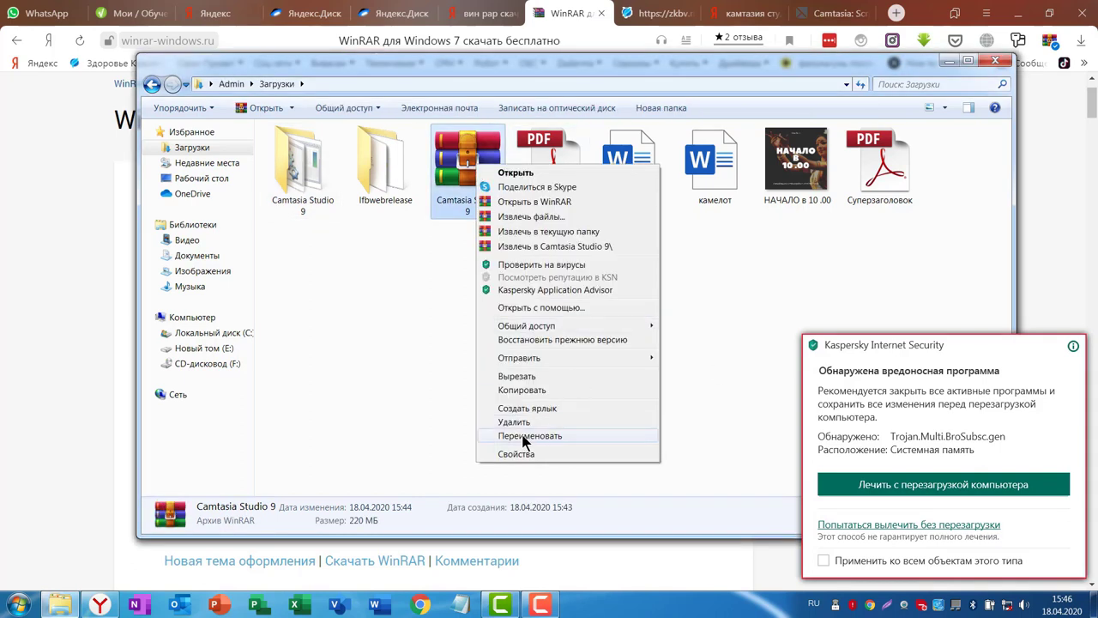
click(504, 422)
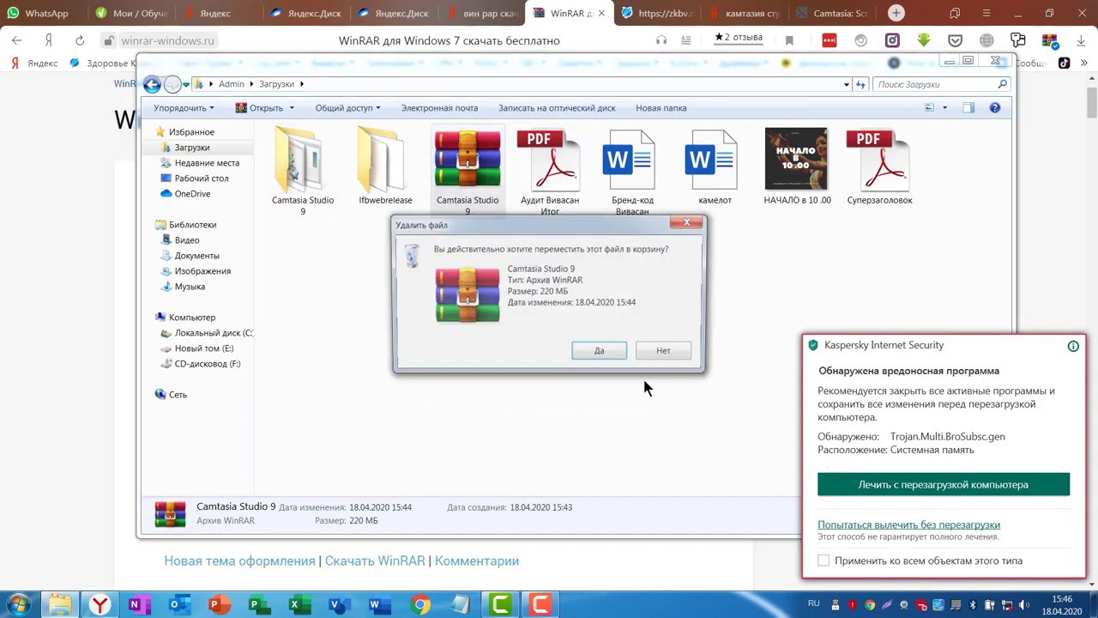
click(592, 354)
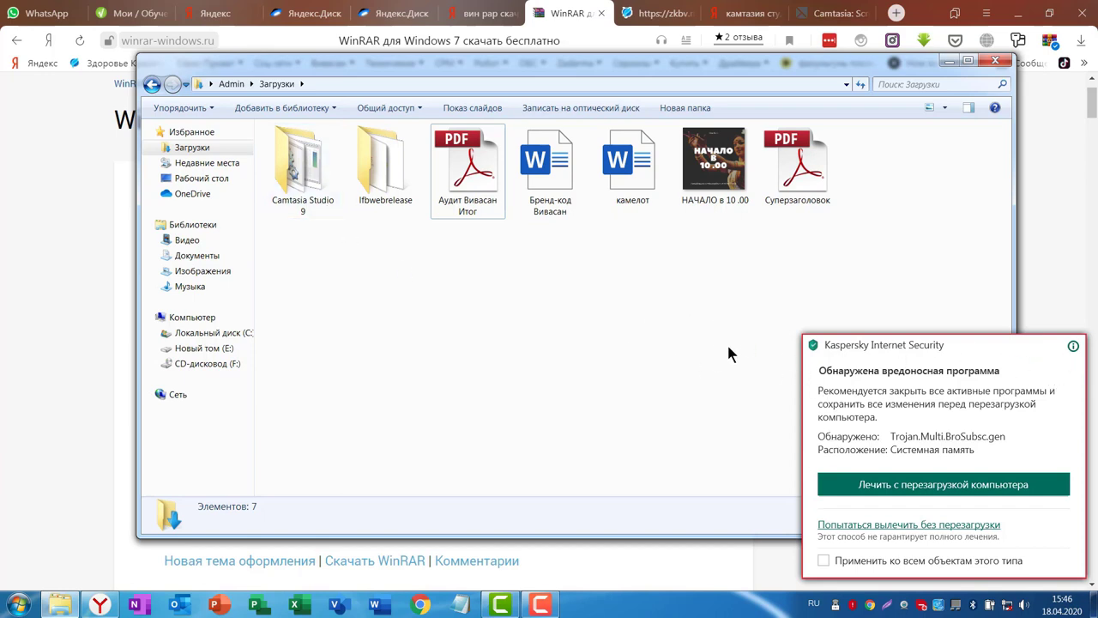
Exit Kaspersky Internet Security so it stops running in the background
right_click(854, 607)
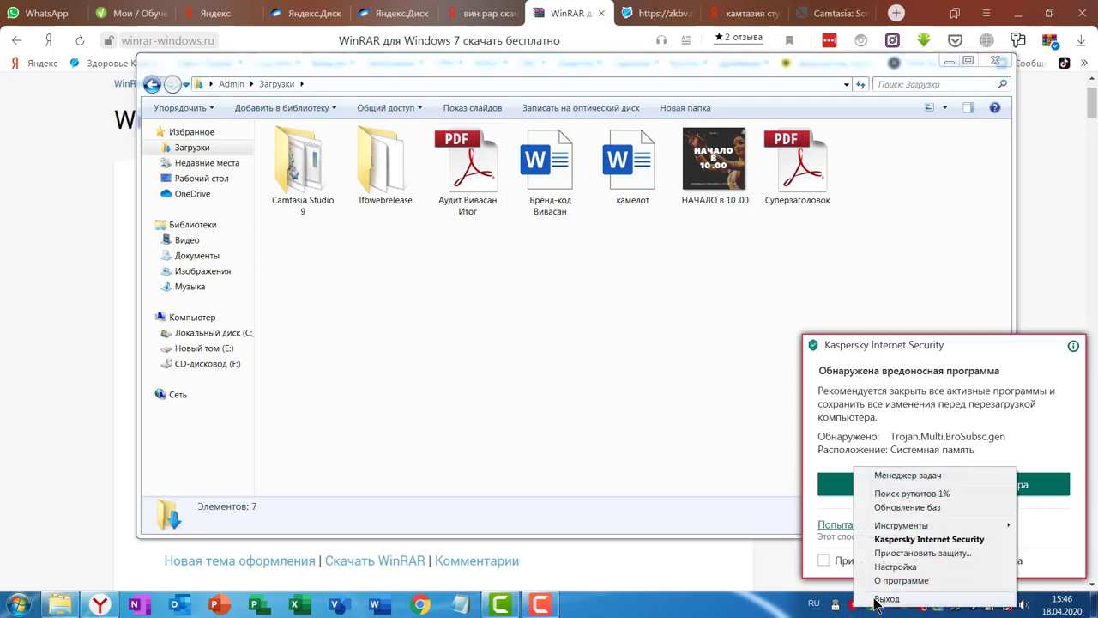
key(Escape)
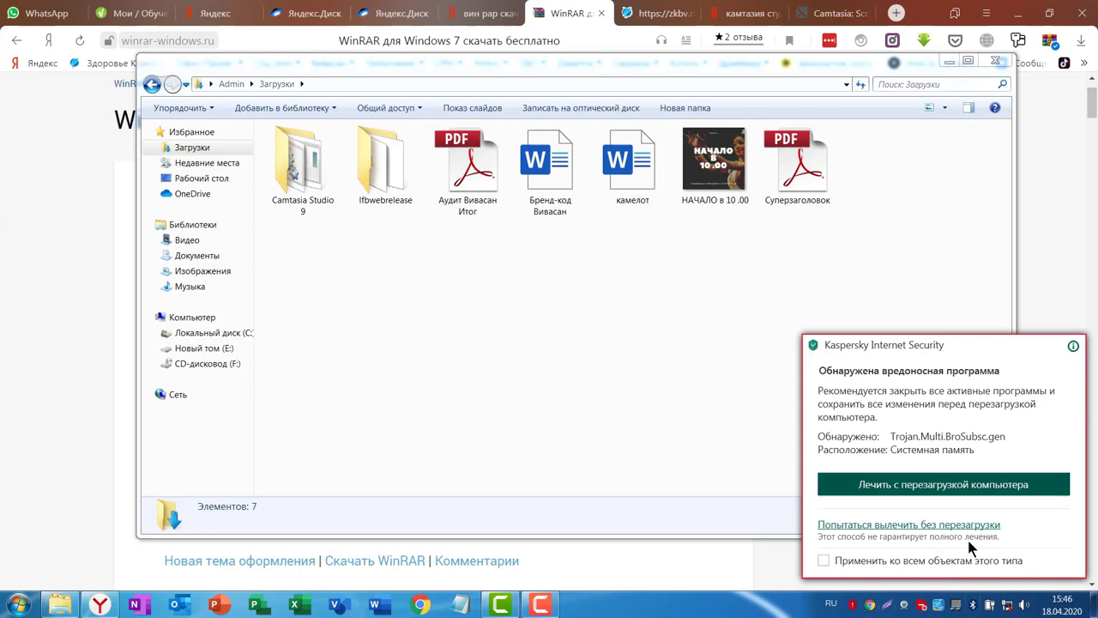
right_click(852, 606)
click(879, 598)
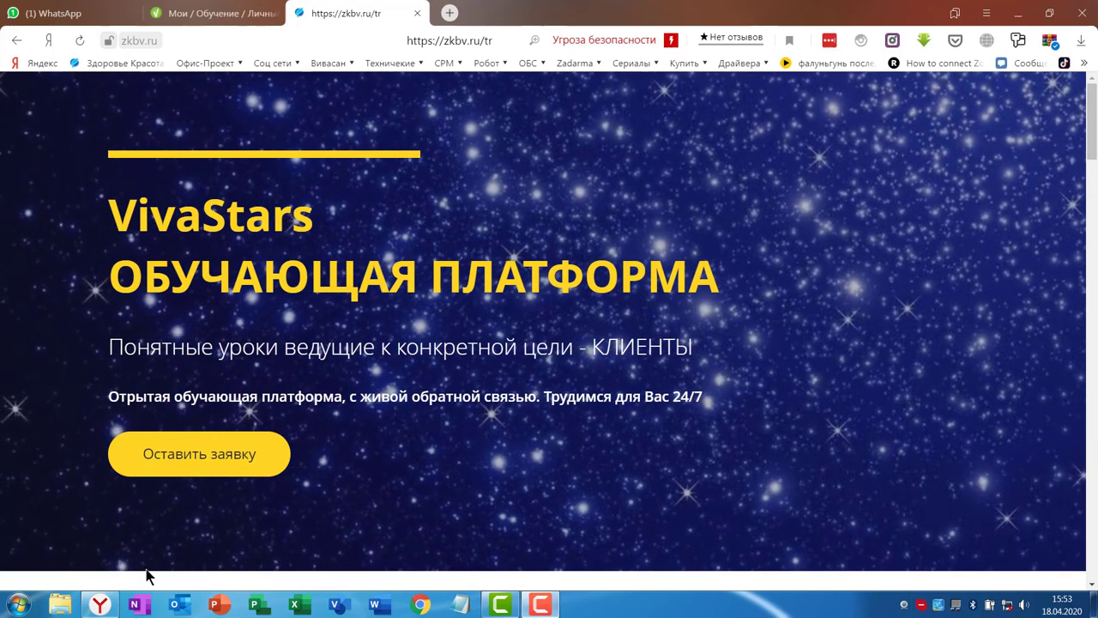
Open the Downloads folder in Windows Explorer and move the old extracted Camtasia Studio 9 folder to the recycle bin
click(60, 605)
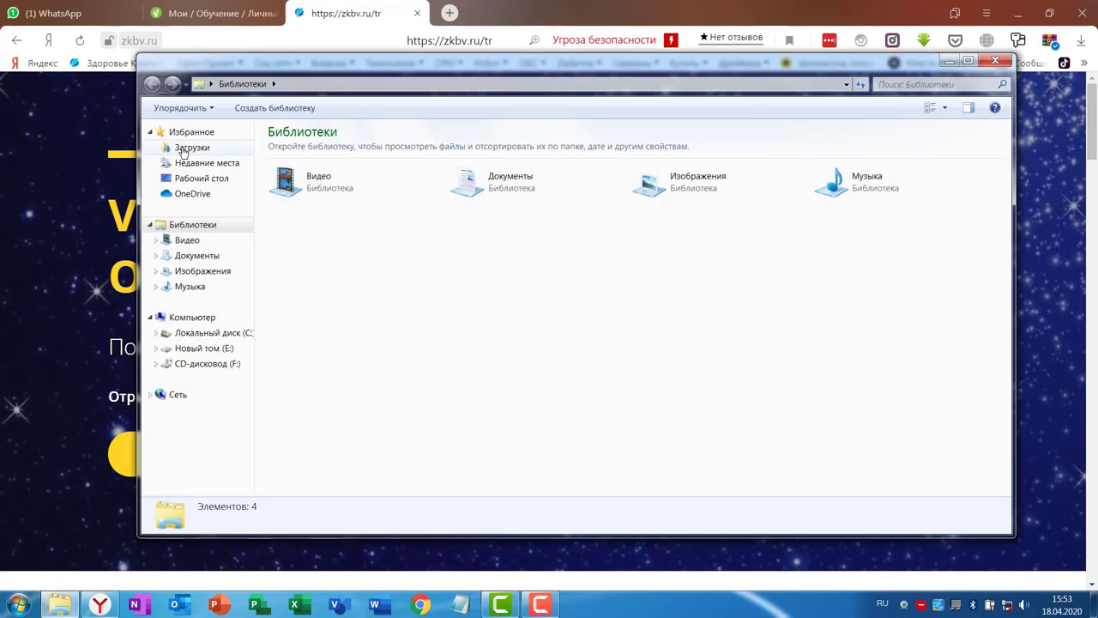
click(182, 152)
click(485, 168)
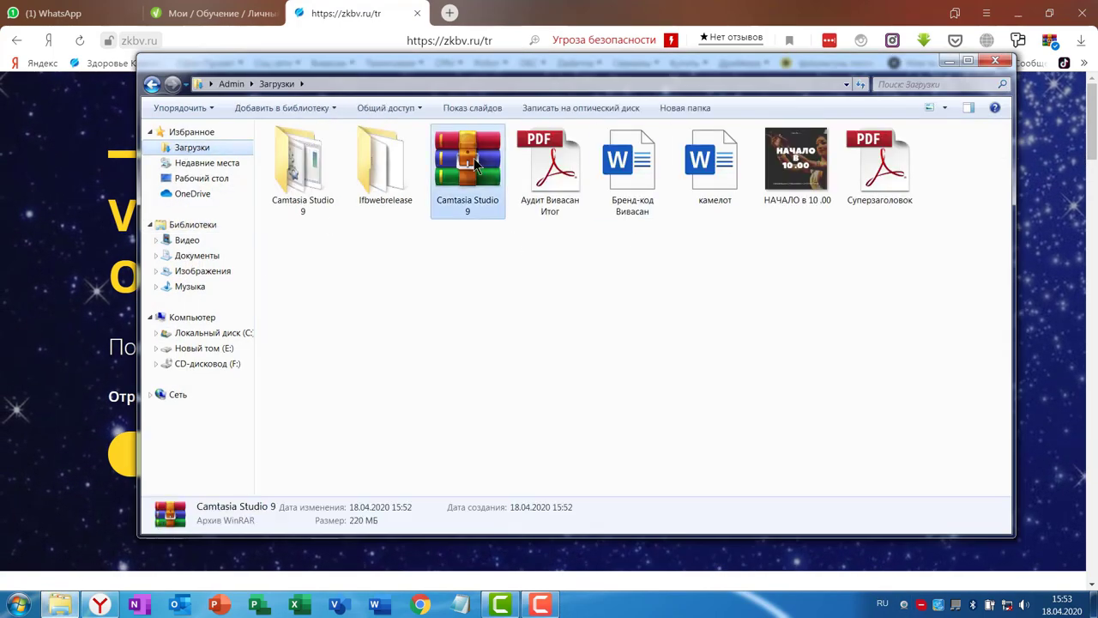
click(304, 168)
right_click(293, 161)
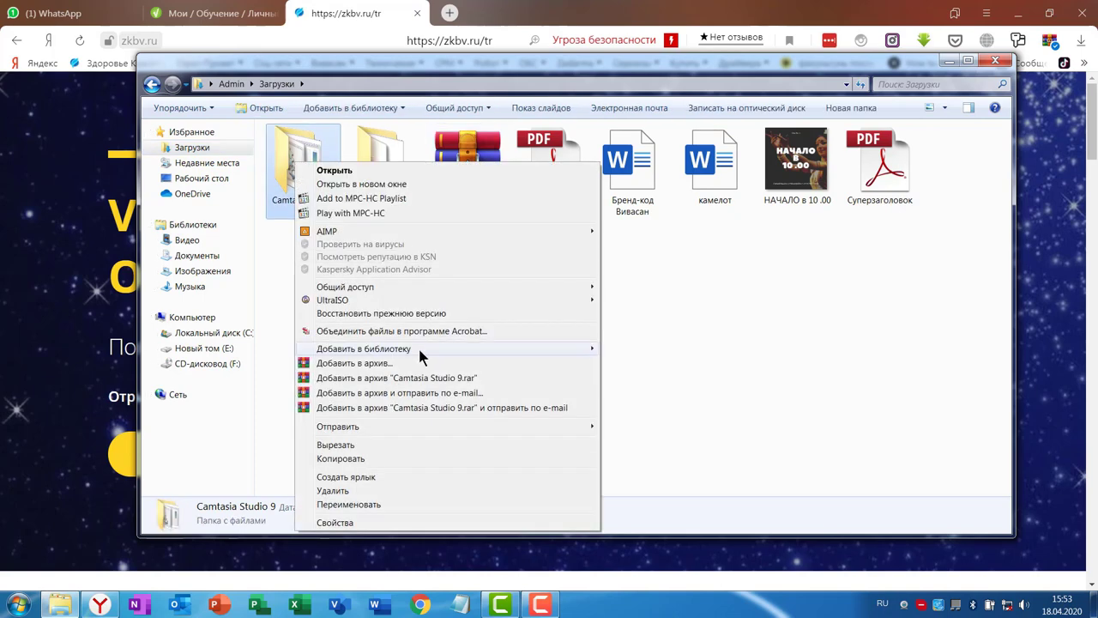
click(336, 493)
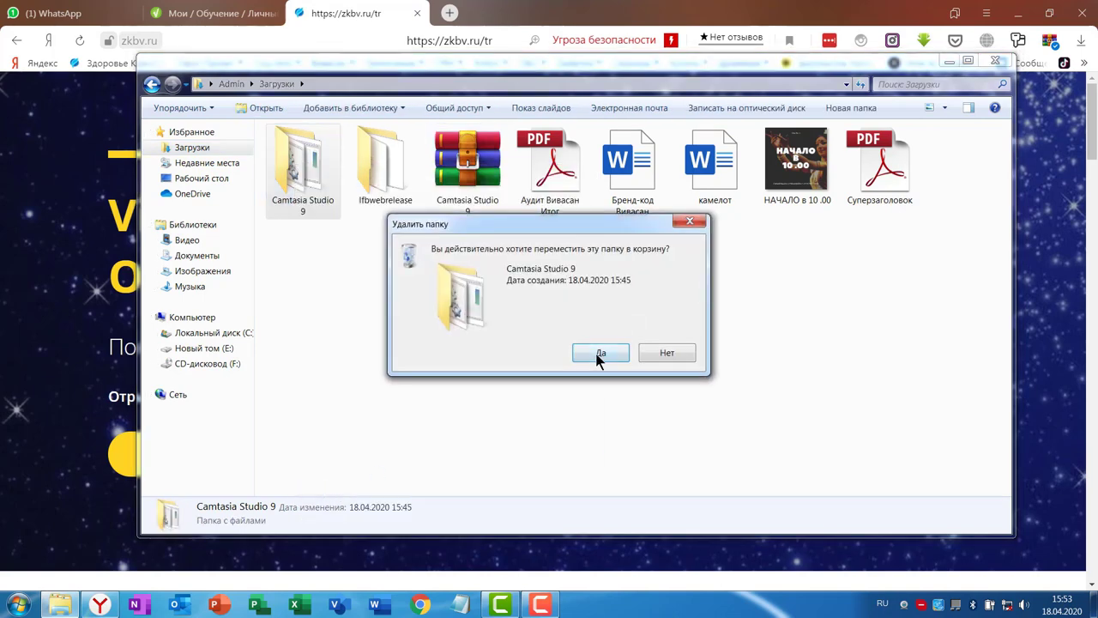
click(600, 354)
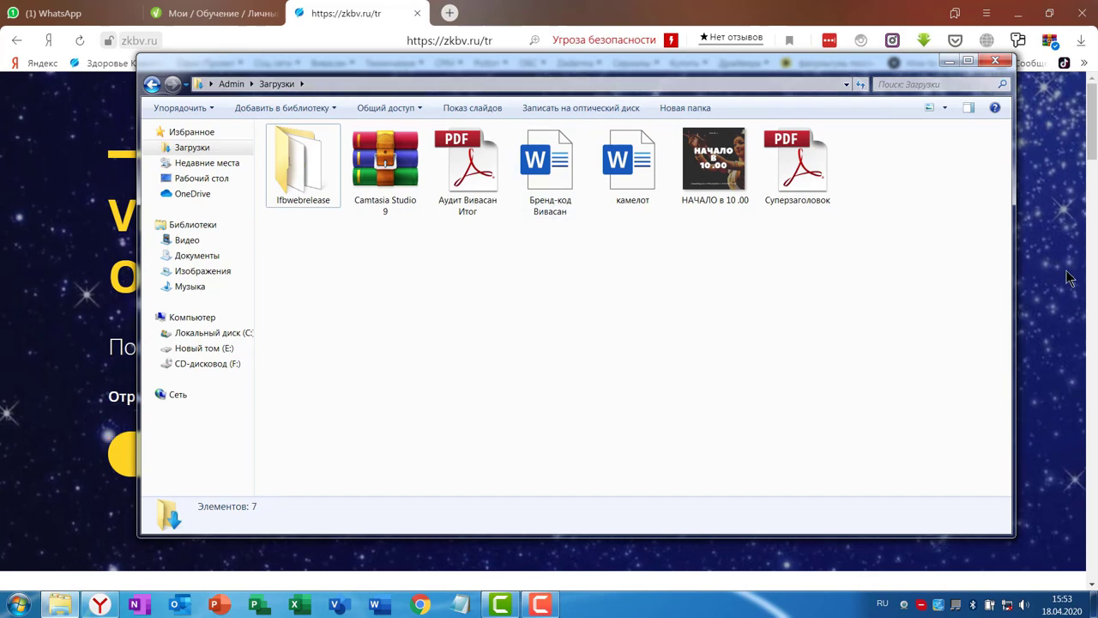
Extract the Camtasia Studio 9 archive in Downloads into a new Camtasia Studio 9 folder
drag(1012, 286, 945, 282)
drag(577, 67, 564, 105)
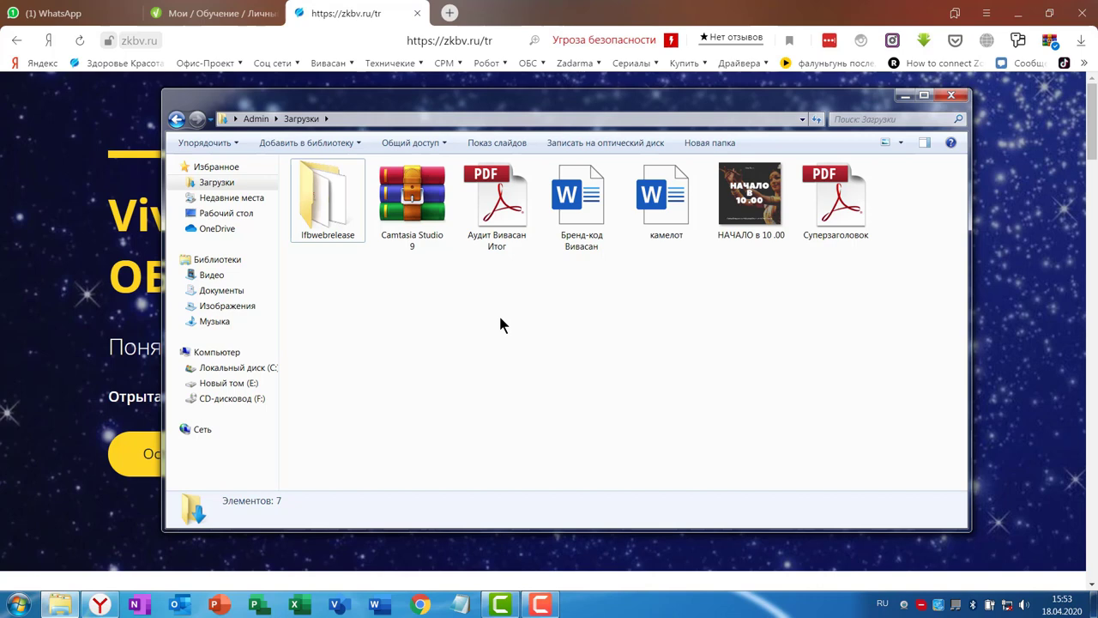
click(416, 206)
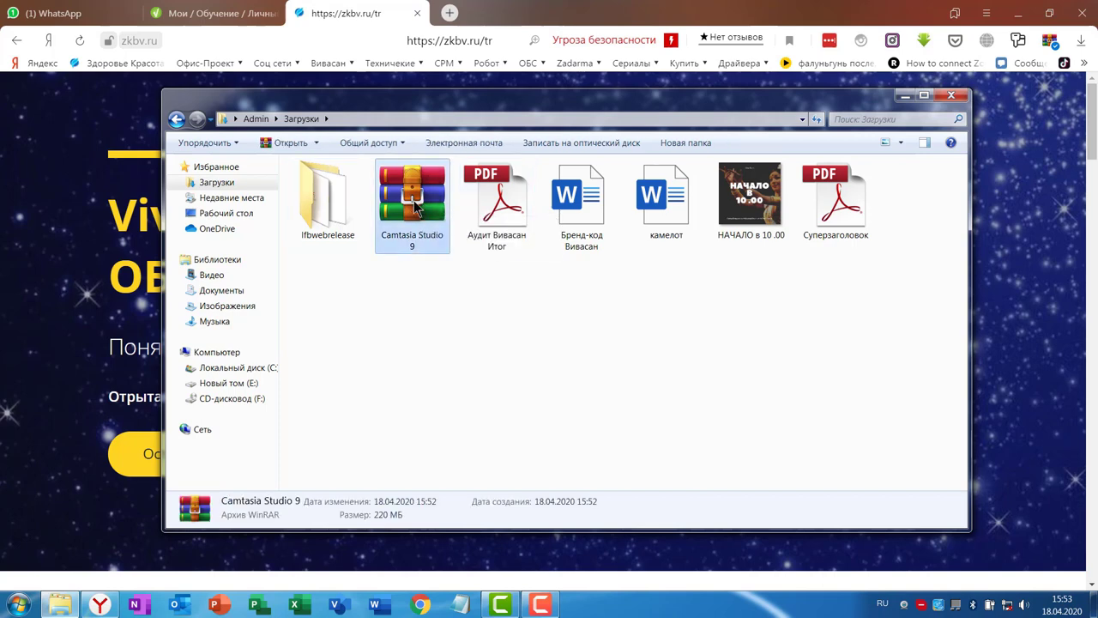
right_click(411, 191)
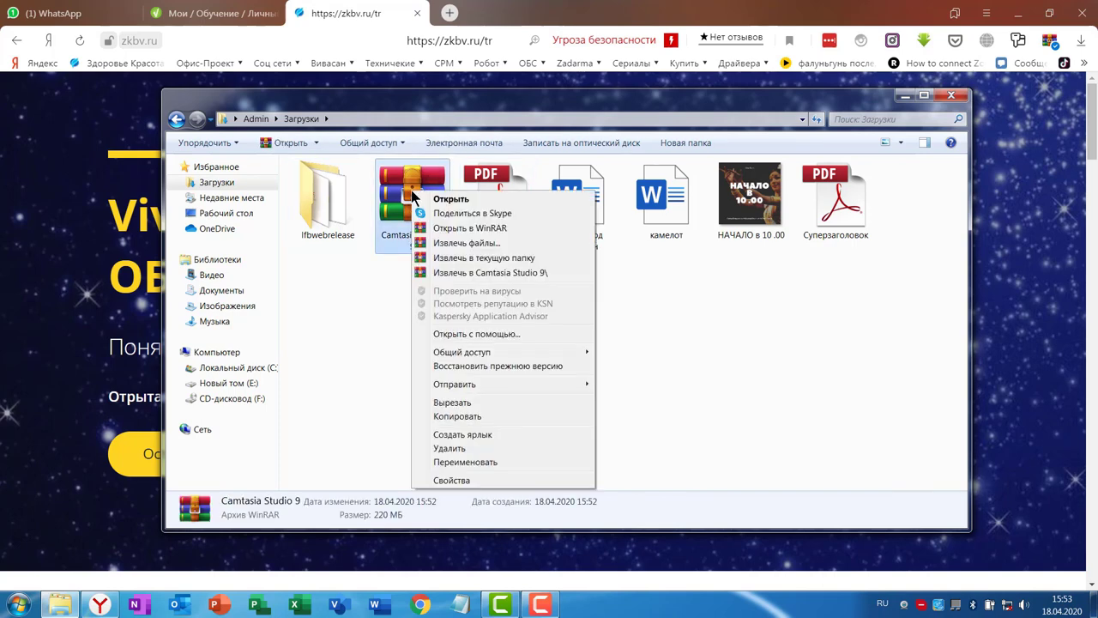
click(469, 273)
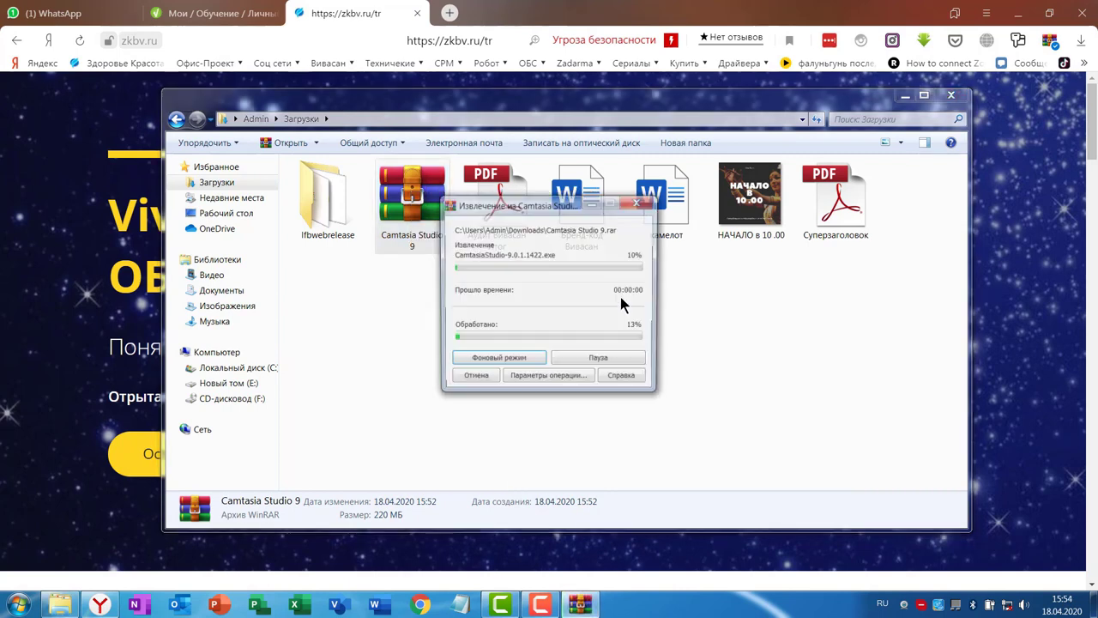
Move the Camtasia Studio 9 archive to the recycle bin and open the freshly extracted Camtasia Studio 9 folder
right_click(499, 197)
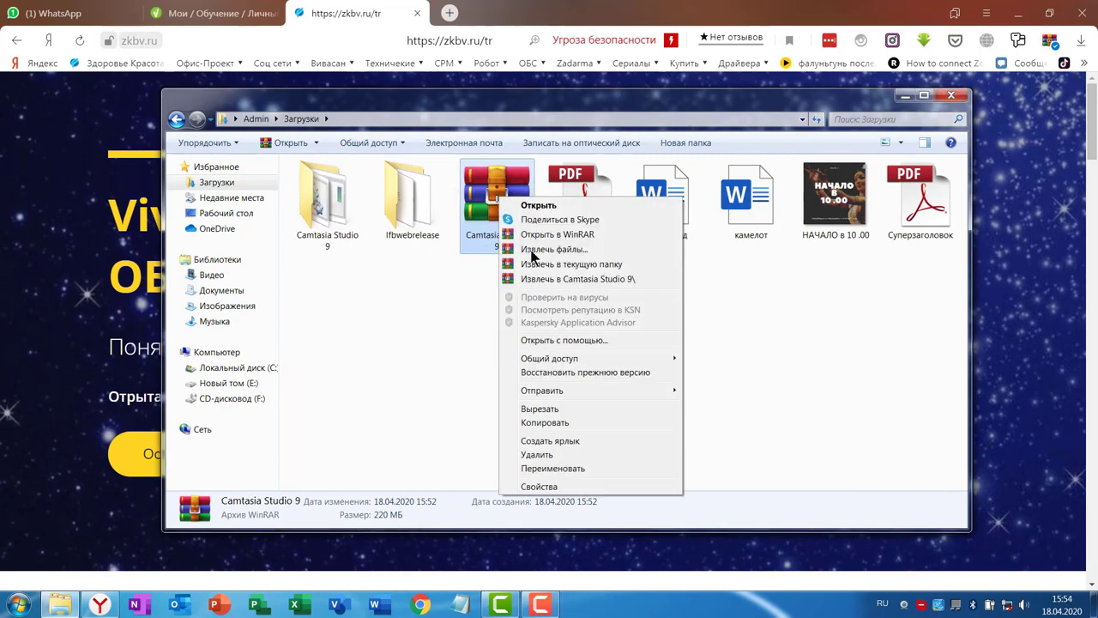
click(531, 455)
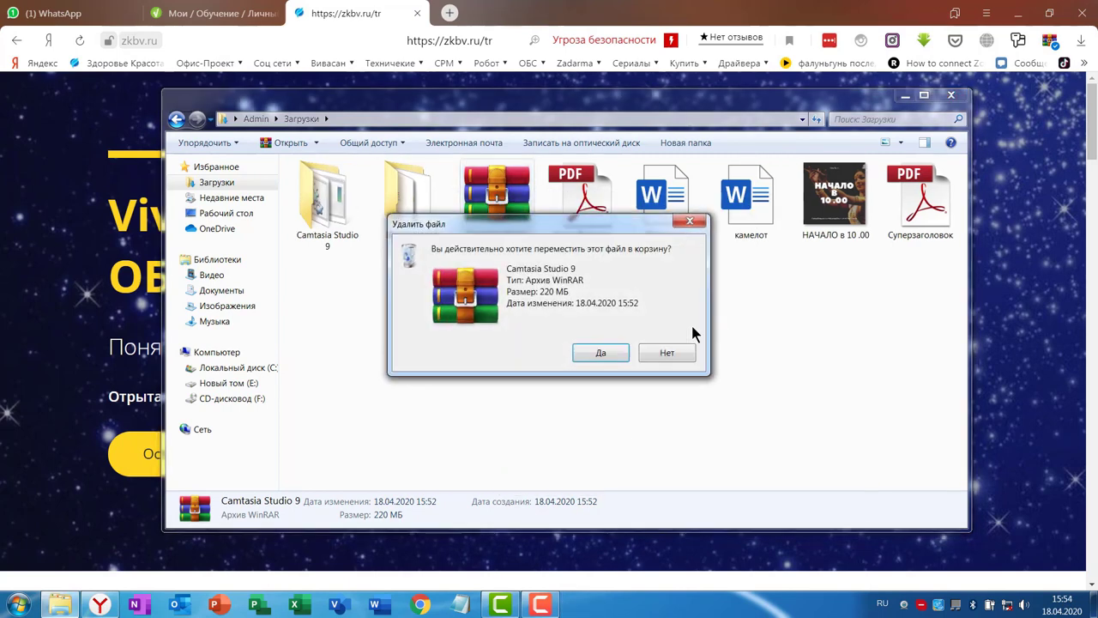
click(600, 352)
double_click(323, 207)
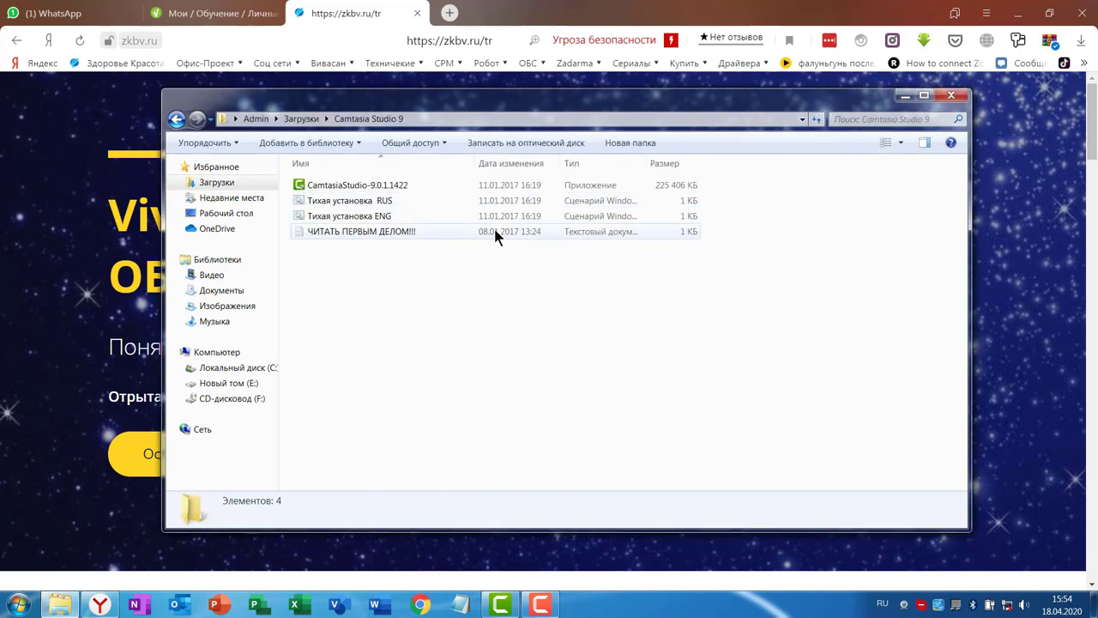
Look over the silent-install scripts in the Camtasia Studio 9 folder and read the "ЧИТАТЬ ПЕРВЫМ ДЕЛОМ!!!" text file, closing it when done
click(326, 200)
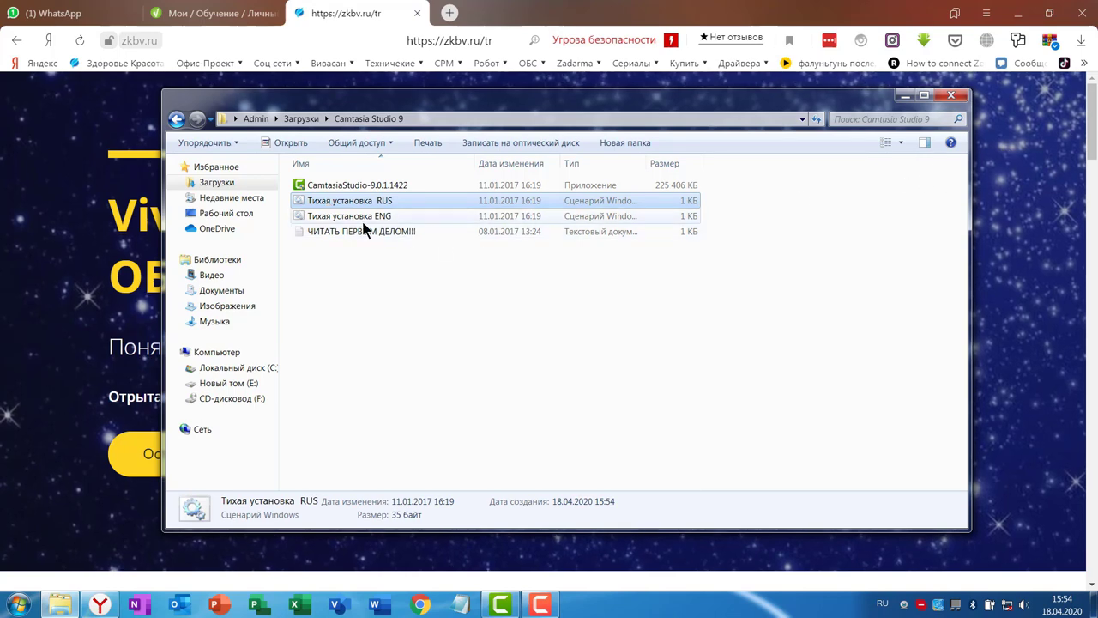
click(341, 218)
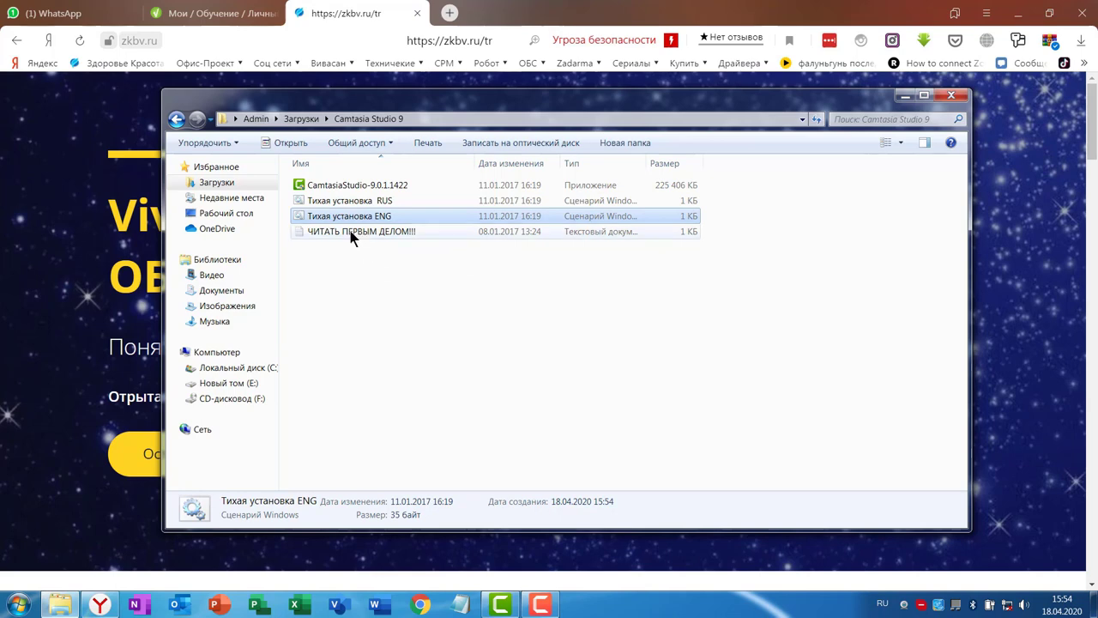
click(352, 231)
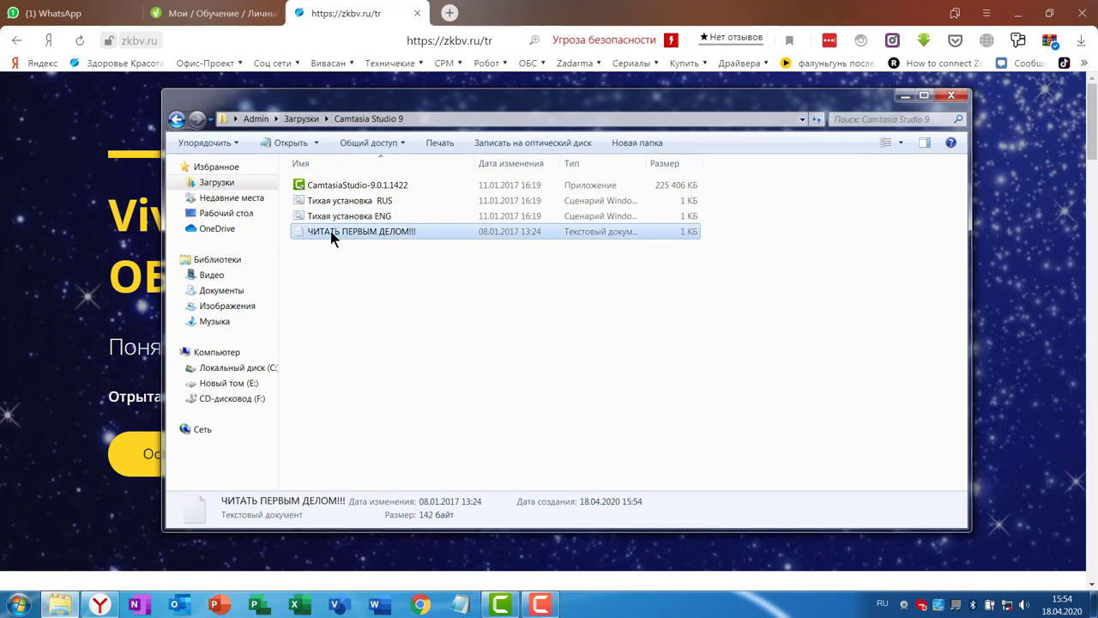
double_click(331, 231)
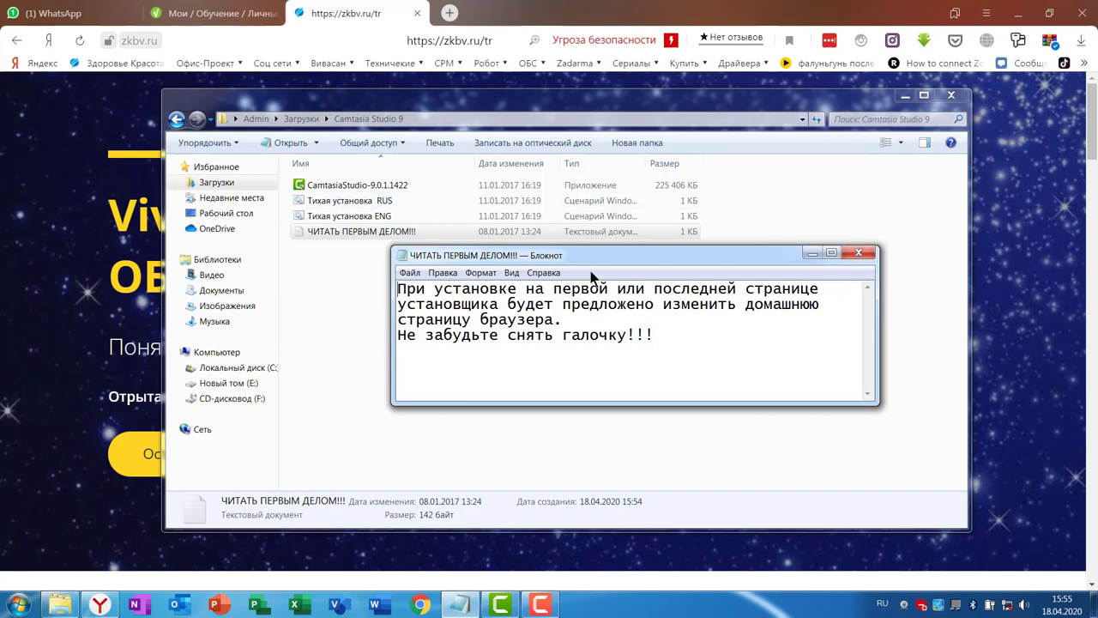
click(861, 253)
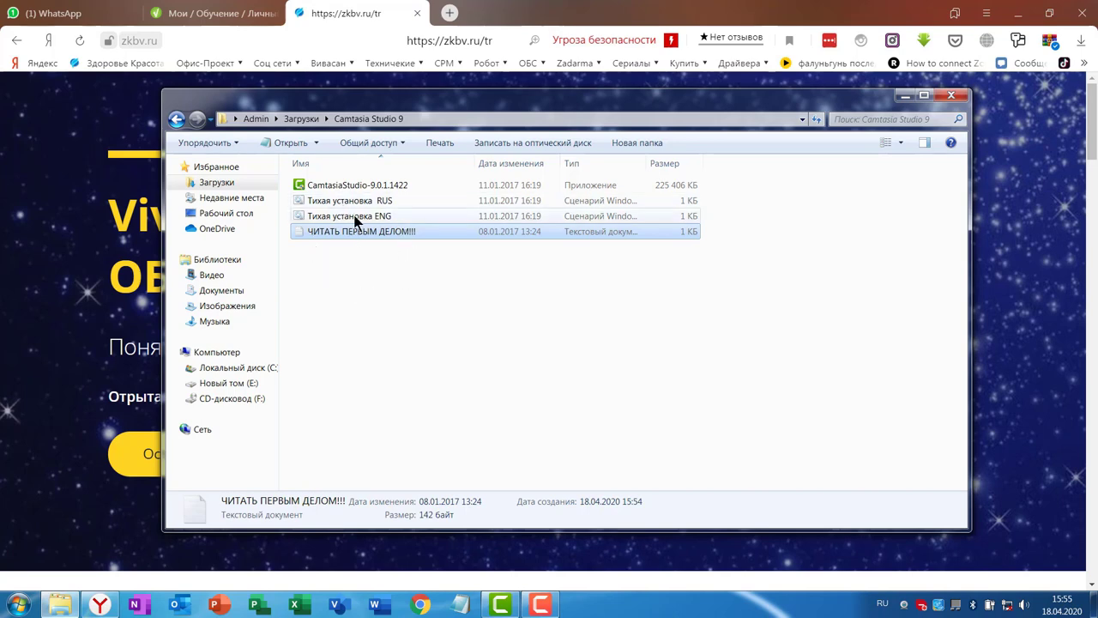
Run the "Тихая установка RUS" script to install Camtasia silently, and close the Explorer and command-line windows
double_click(306, 200)
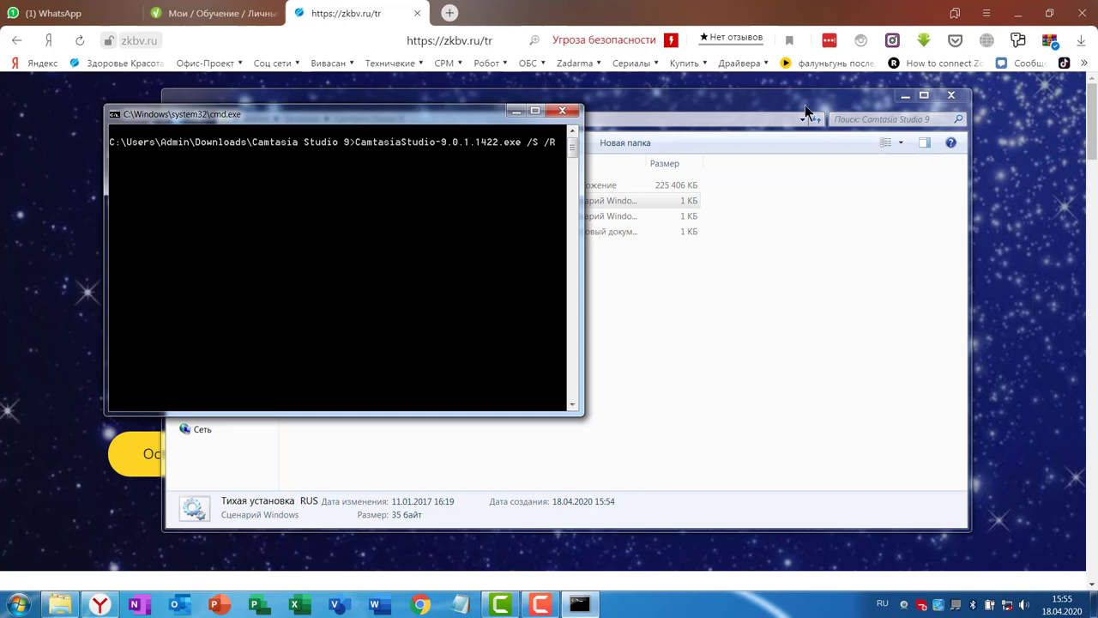
drag(759, 103, 911, 103)
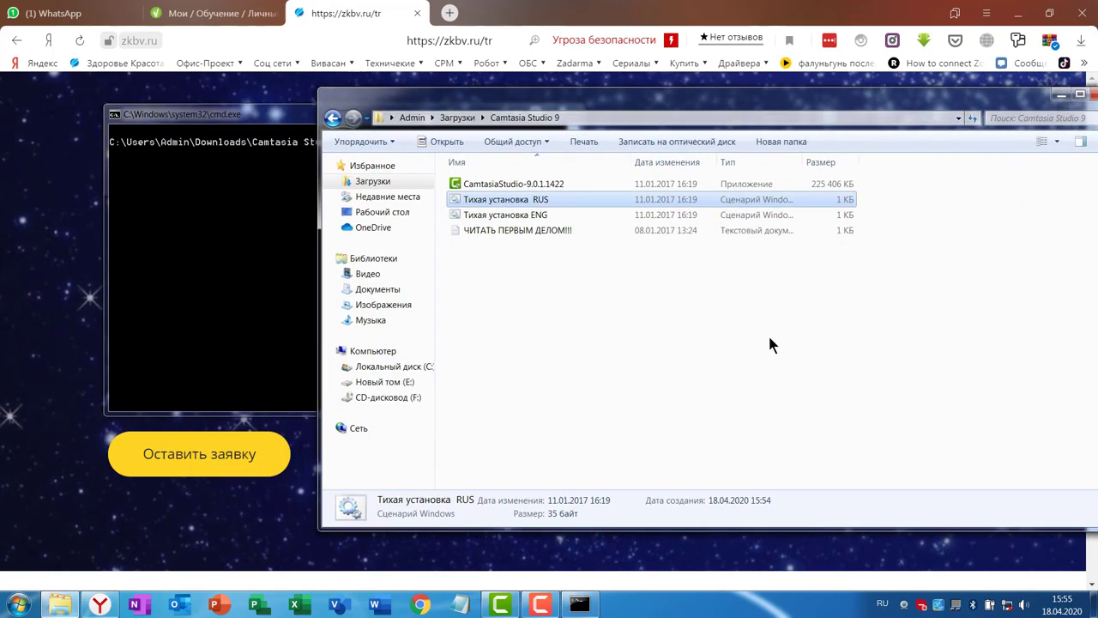
click(378, 351)
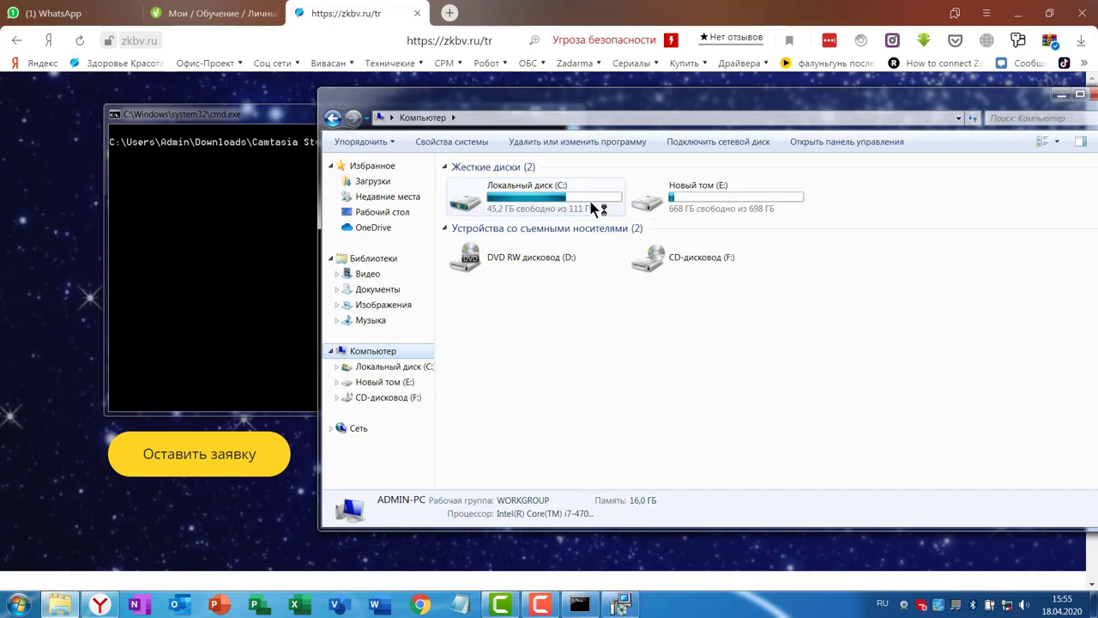
drag(997, 93, 920, 120)
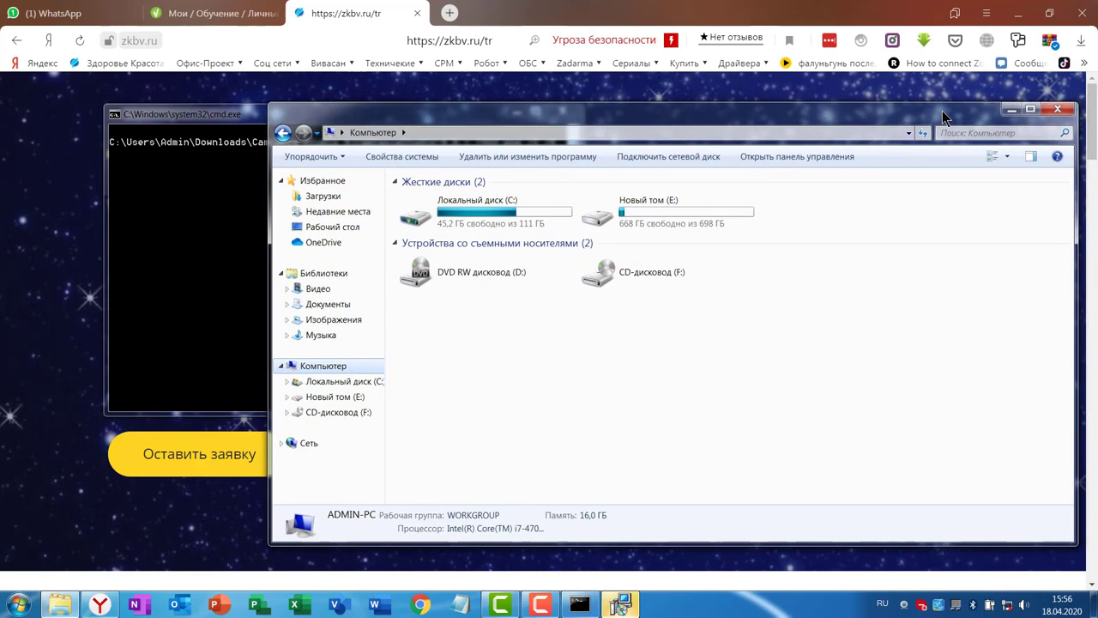
click(1063, 112)
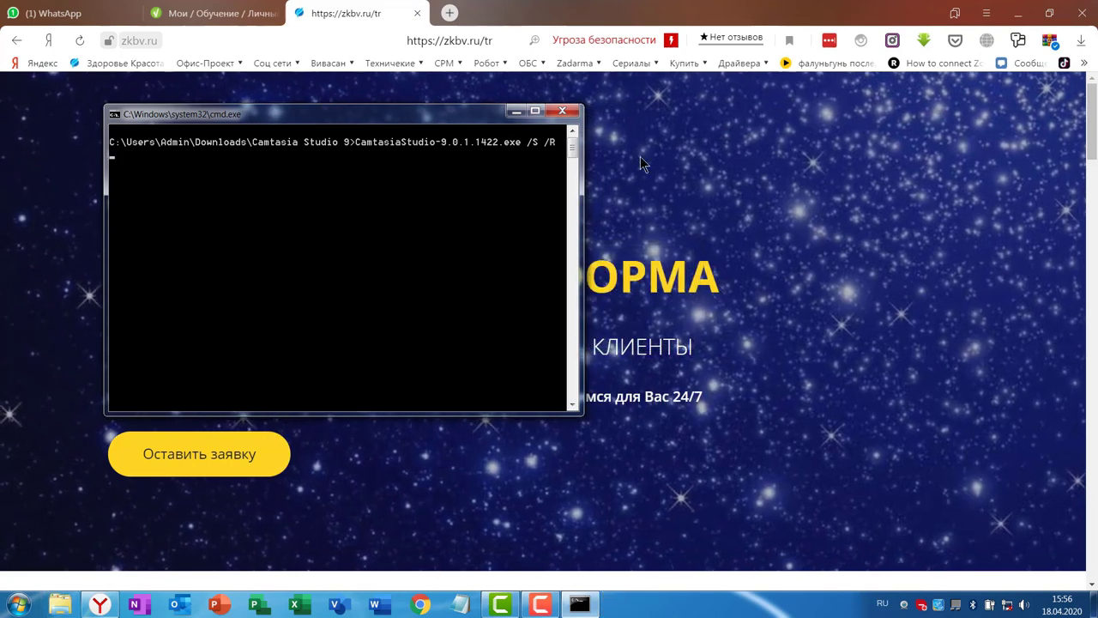
click(562, 110)
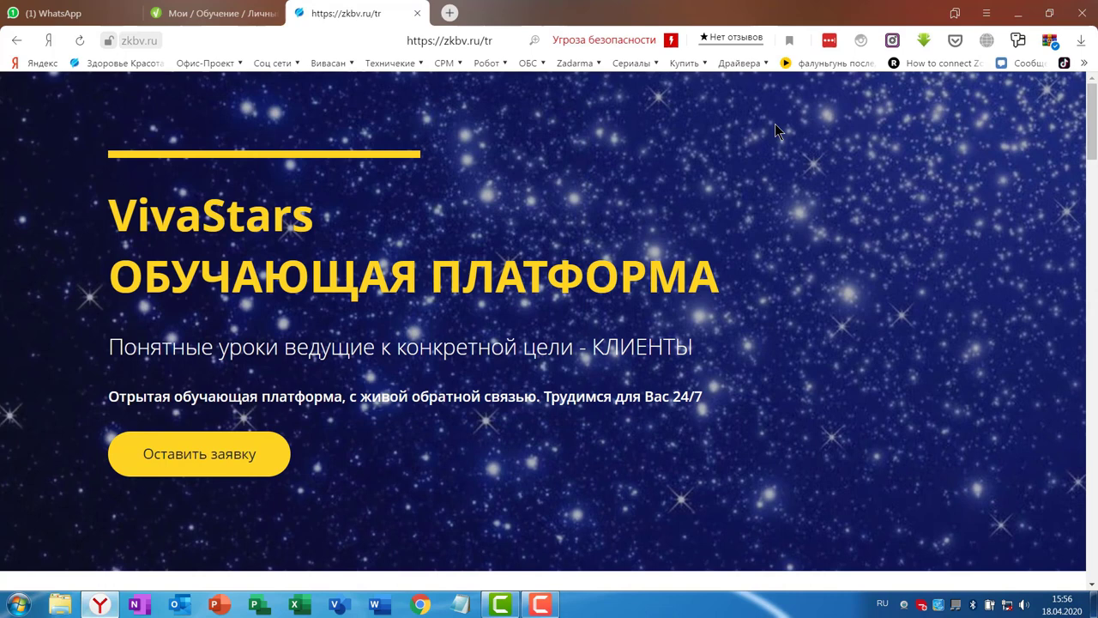
Minimize the browser and place a Camtasia 9 shortcut on the desktop from the TechSmith program folder
click(1019, 15)
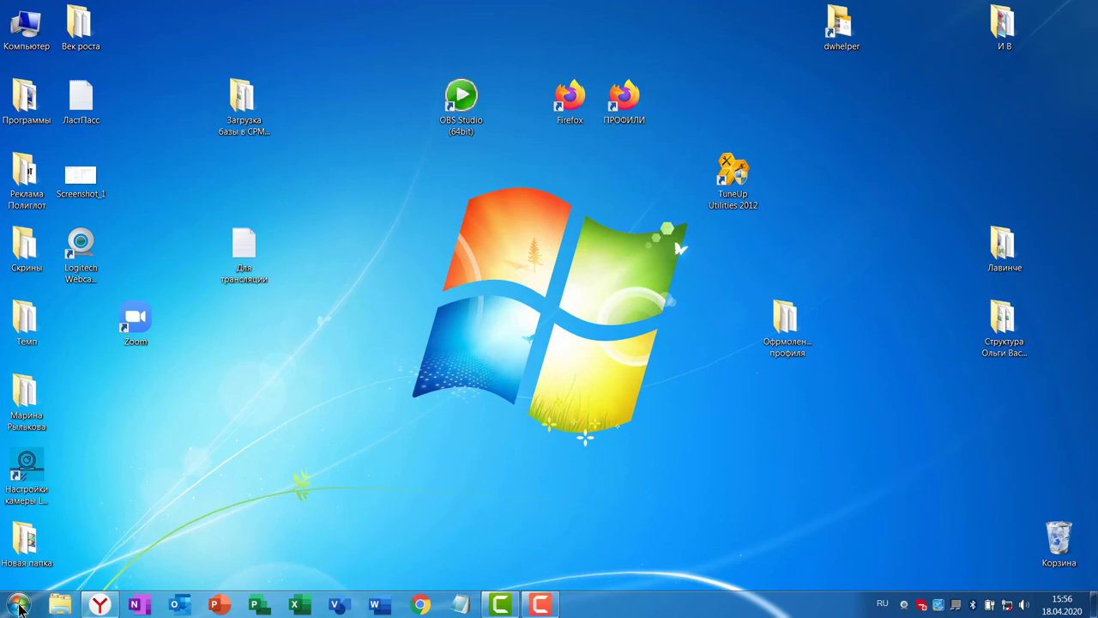
click(19, 605)
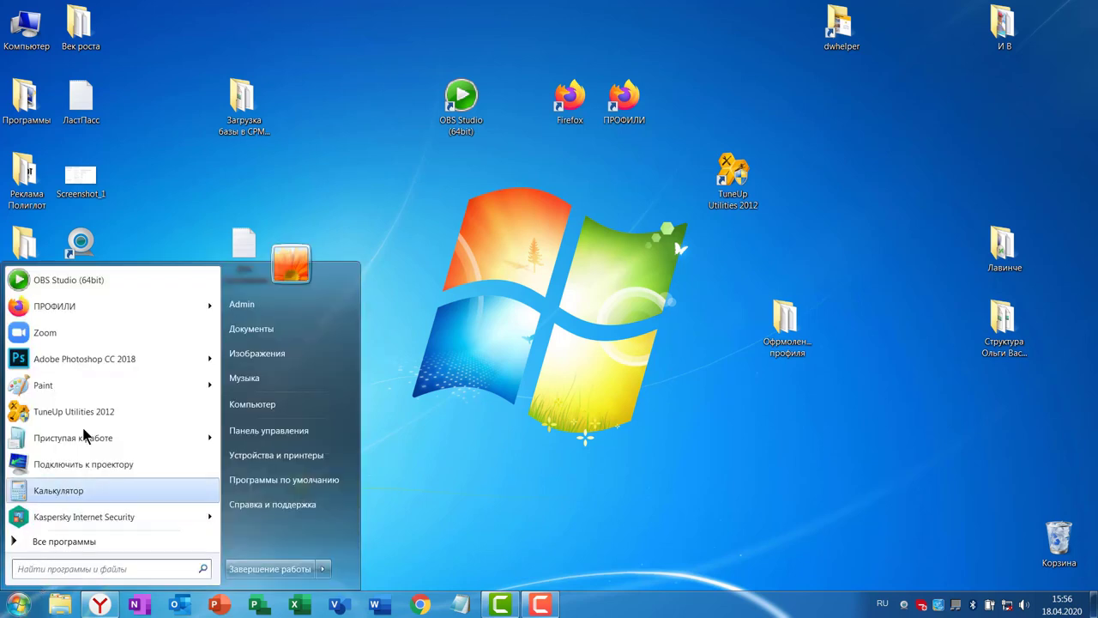
click(53, 541)
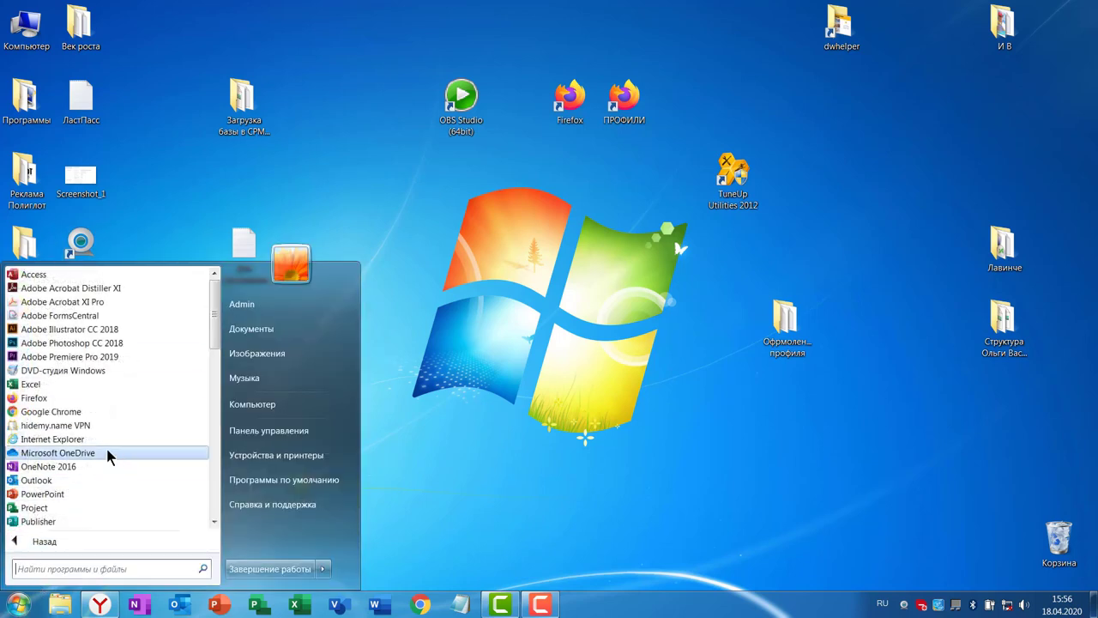
scroll(147, 341, down, 2)
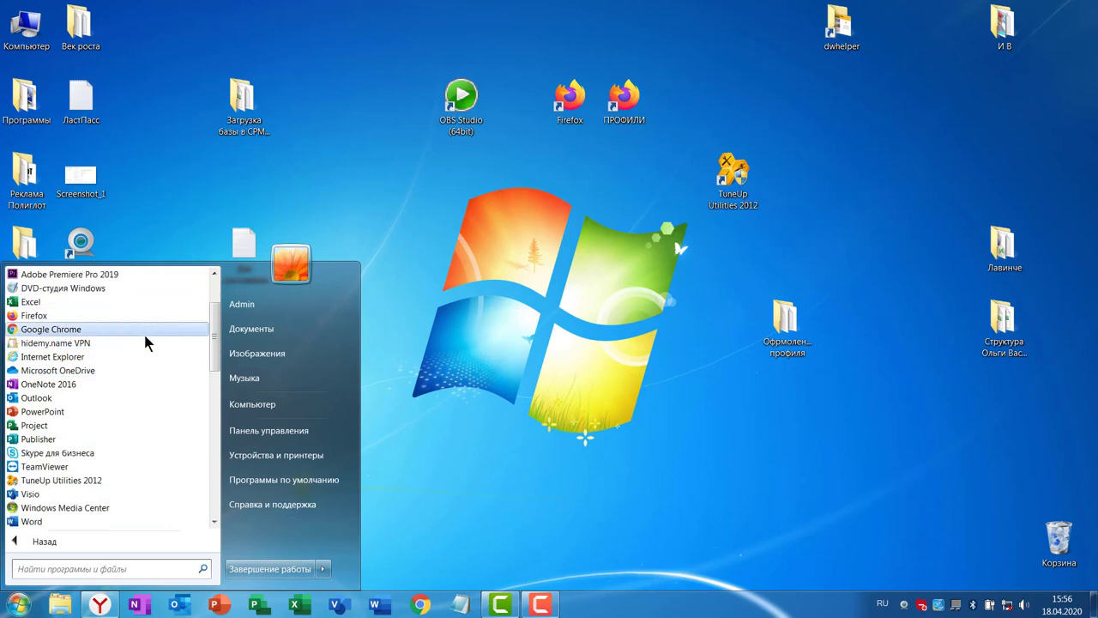
scroll(146, 360, down, 8)
scroll(146, 377, down, 1)
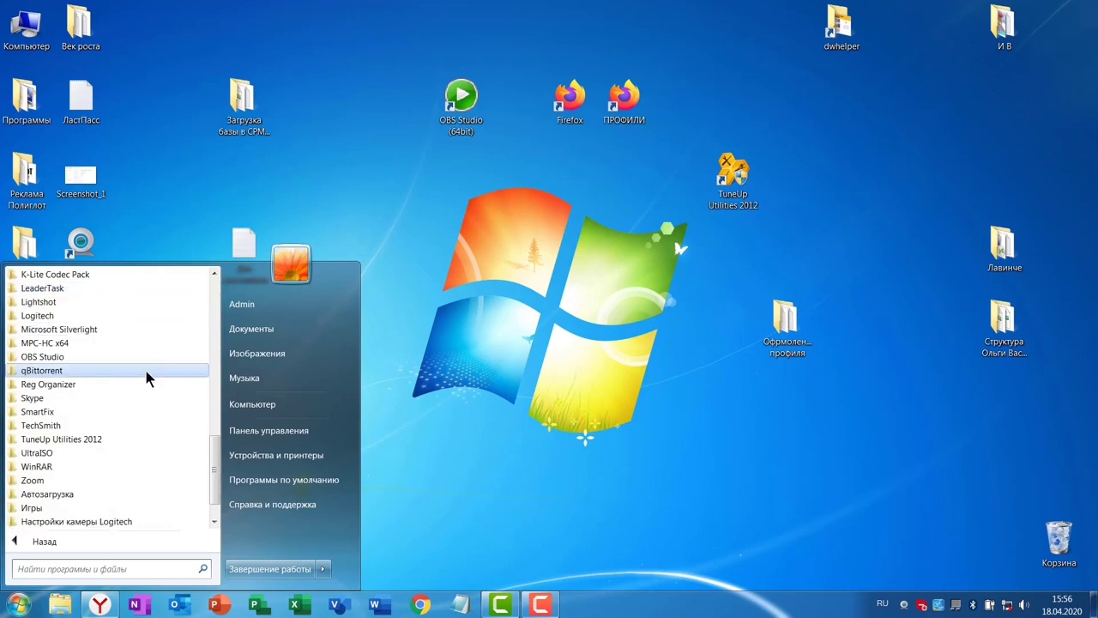
click(36, 428)
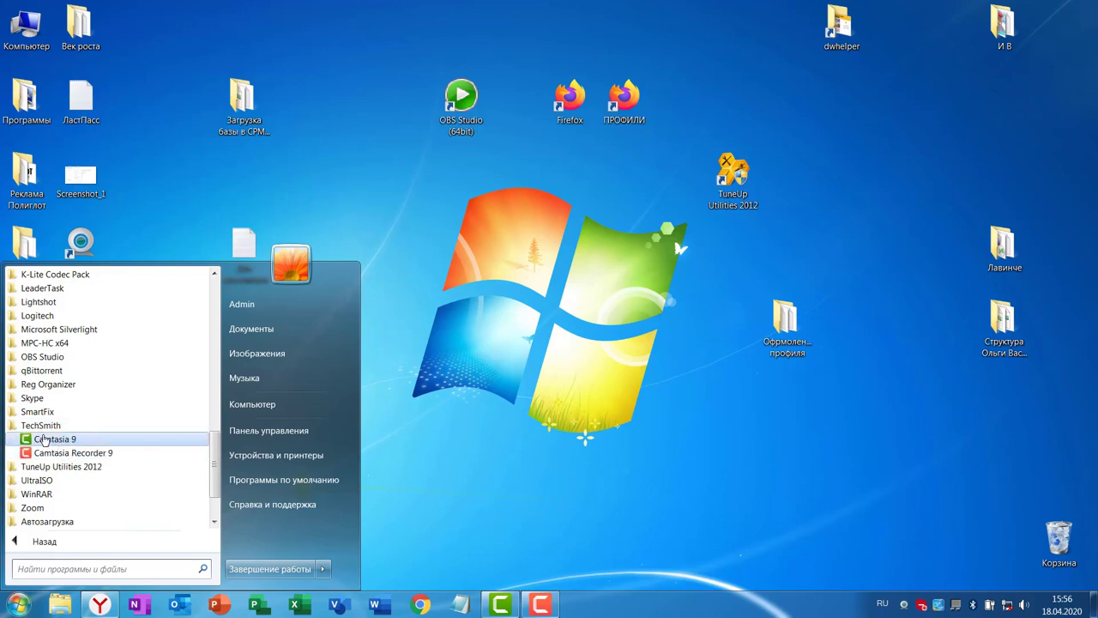
drag(62, 443, 352, 206)
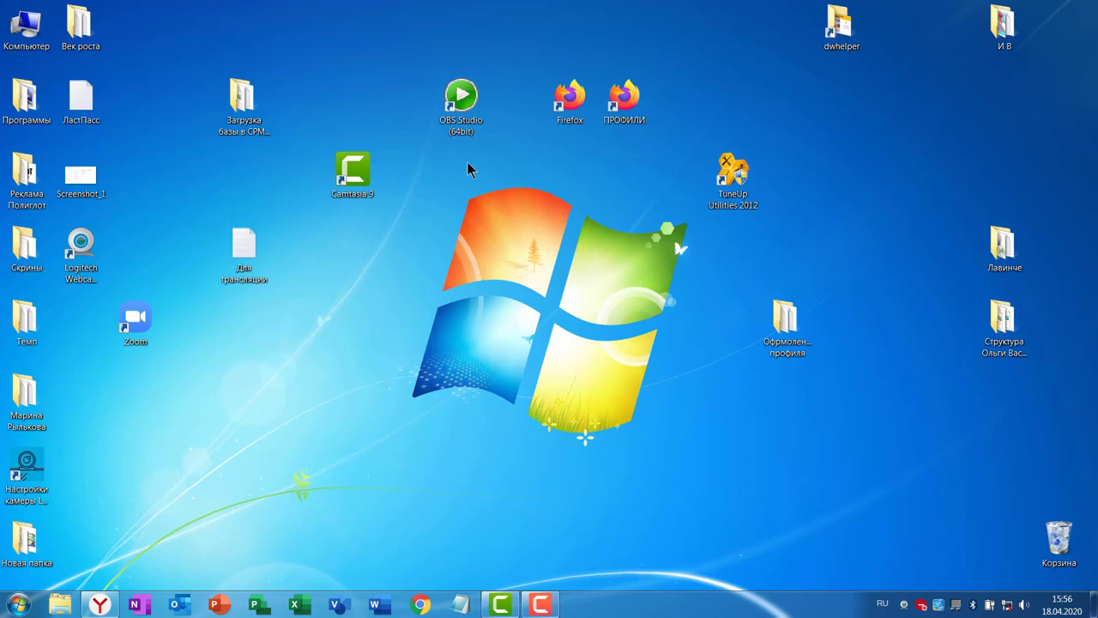
Launch Camtasia 9 from its desktop shortcut, bring up the running recorder window, and minimize both windows
double_click(362, 171)
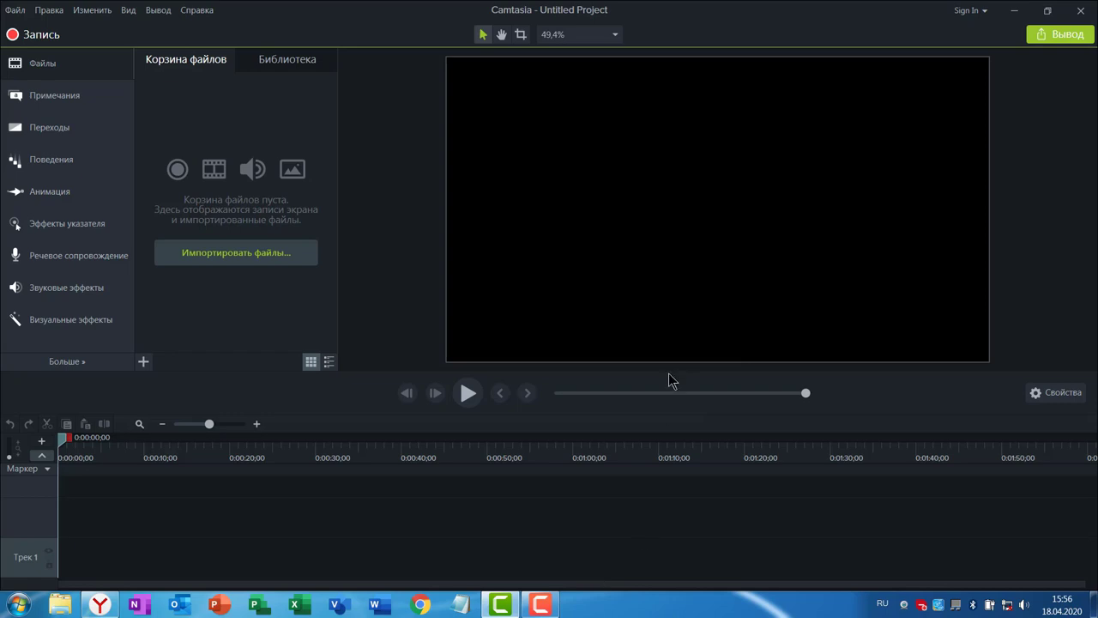
click(544, 606)
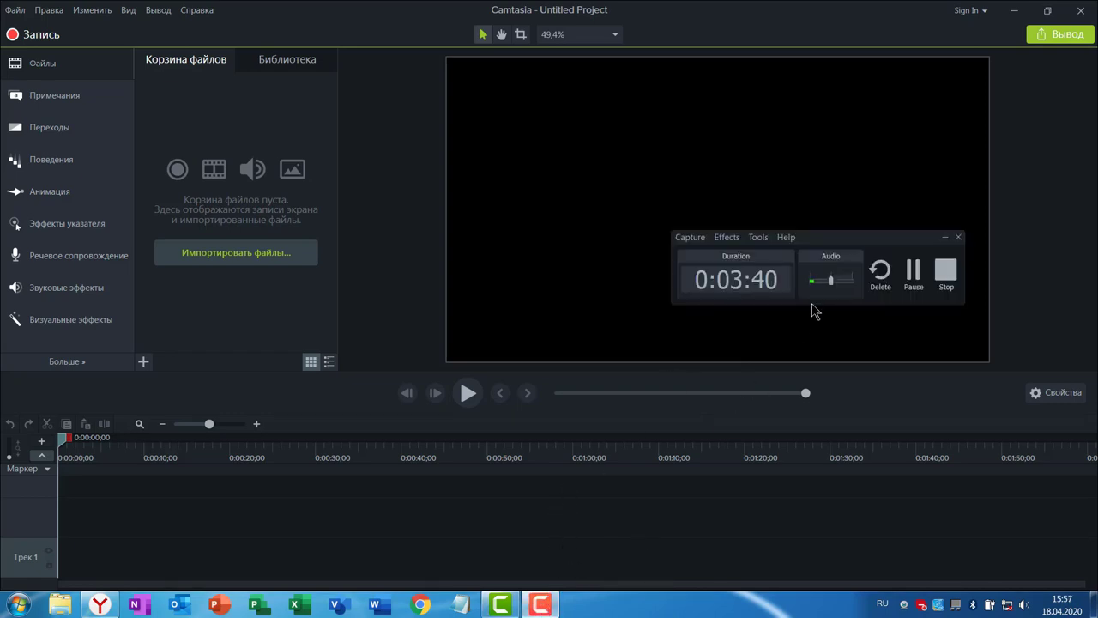
drag(855, 239, 764, 268)
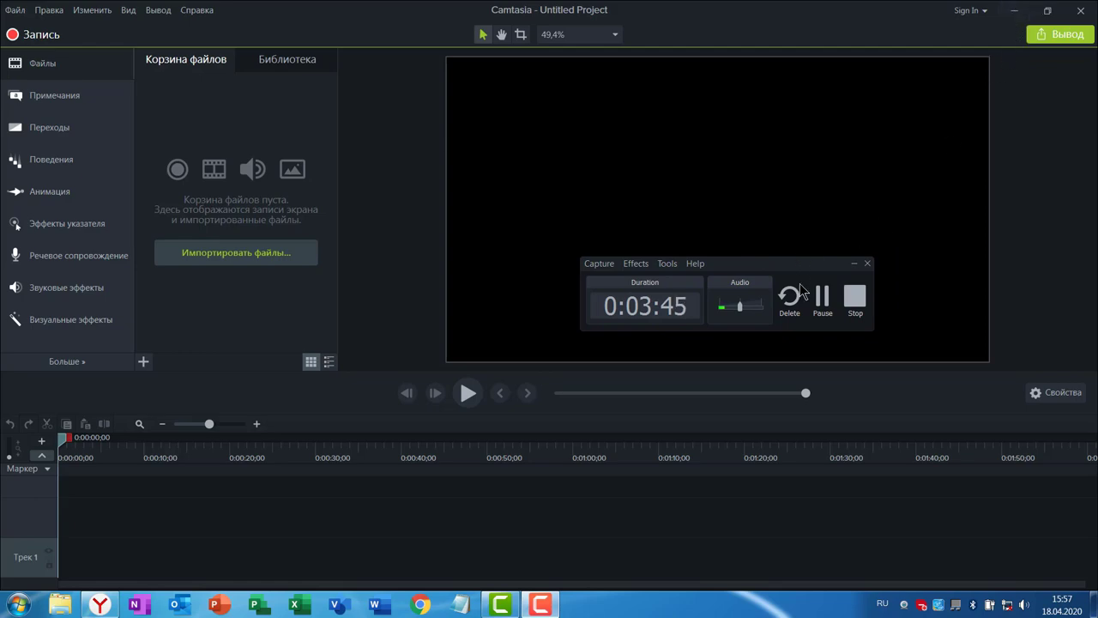
click(854, 264)
click(1014, 11)
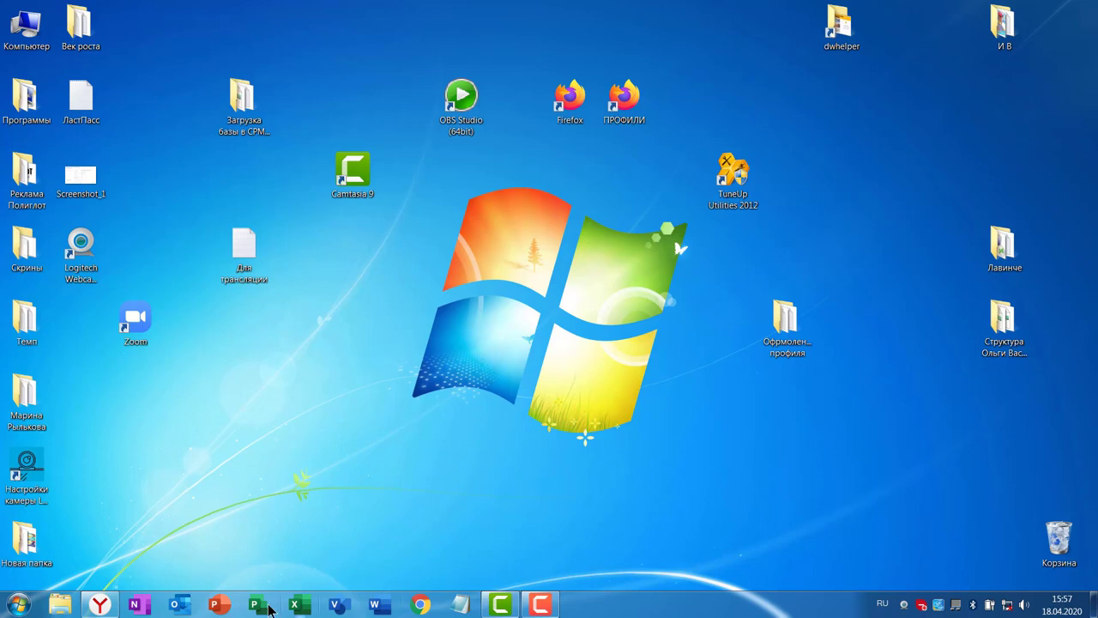
Switch to Yandex Browser, open the VK contact's profile page in a new tab and look it over
mouse_move(100, 605)
click(228, 467)
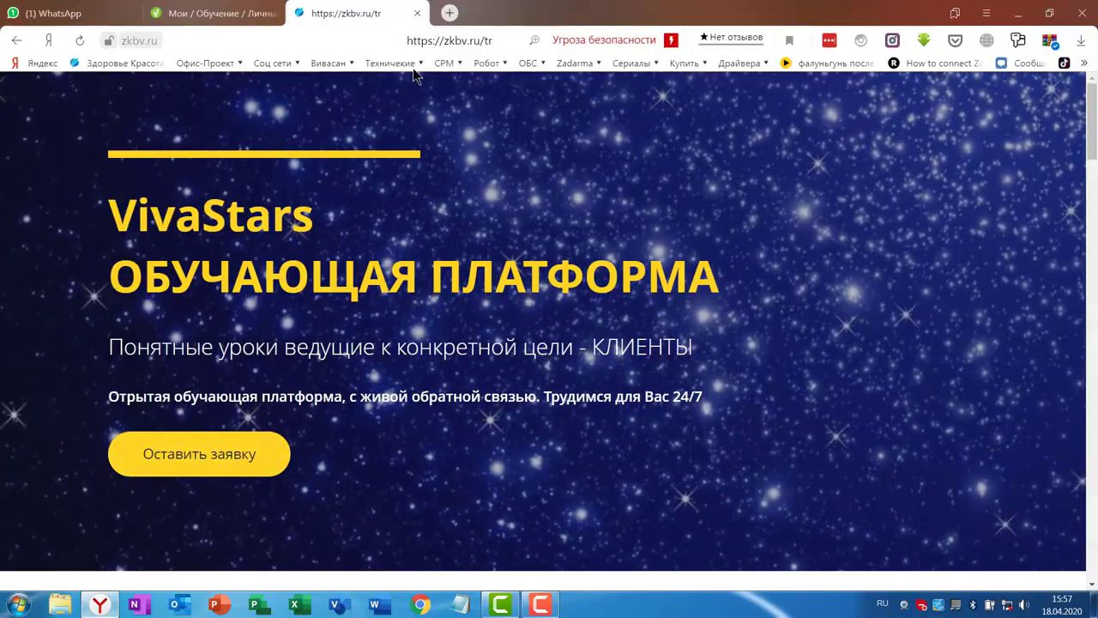
click(449, 13)
click(488, 133)
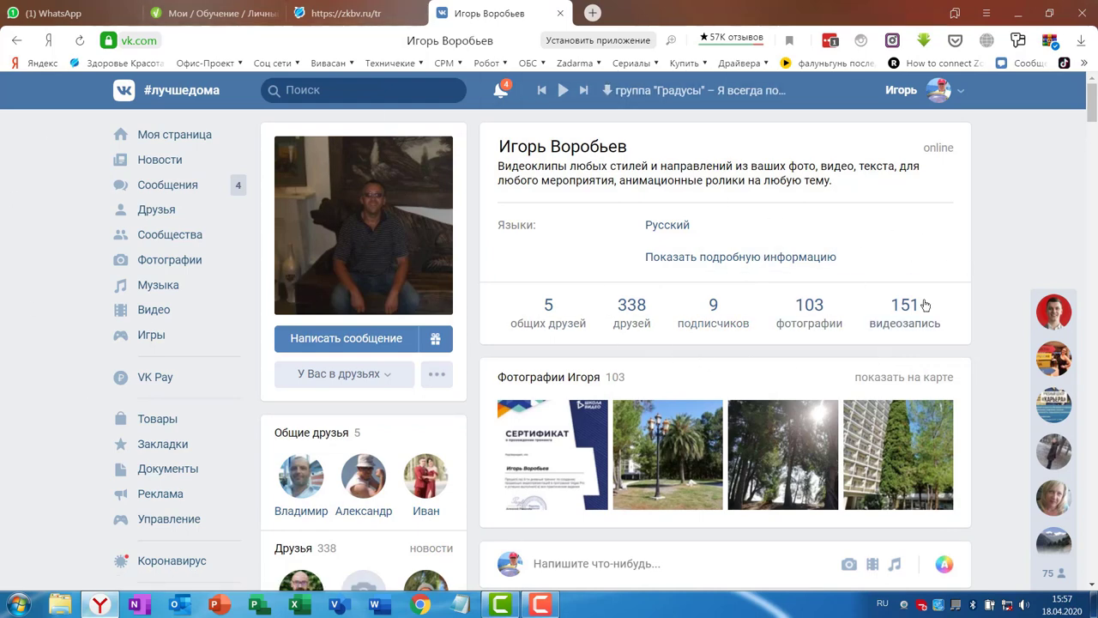
scroll(944, 249, down, 3)
scroll(947, 254, up, 3)
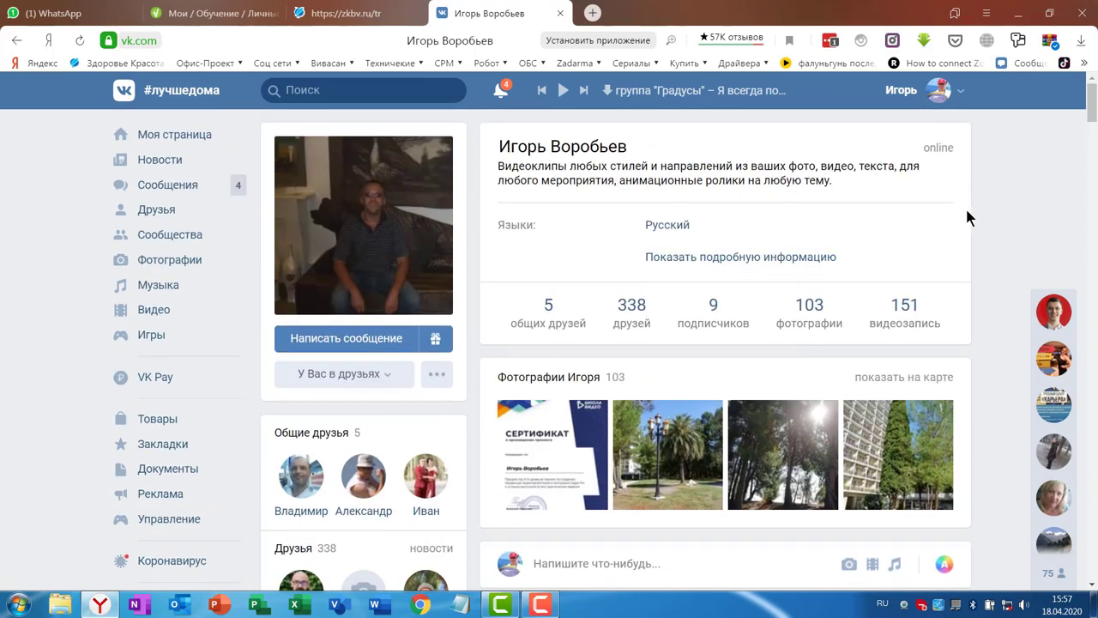